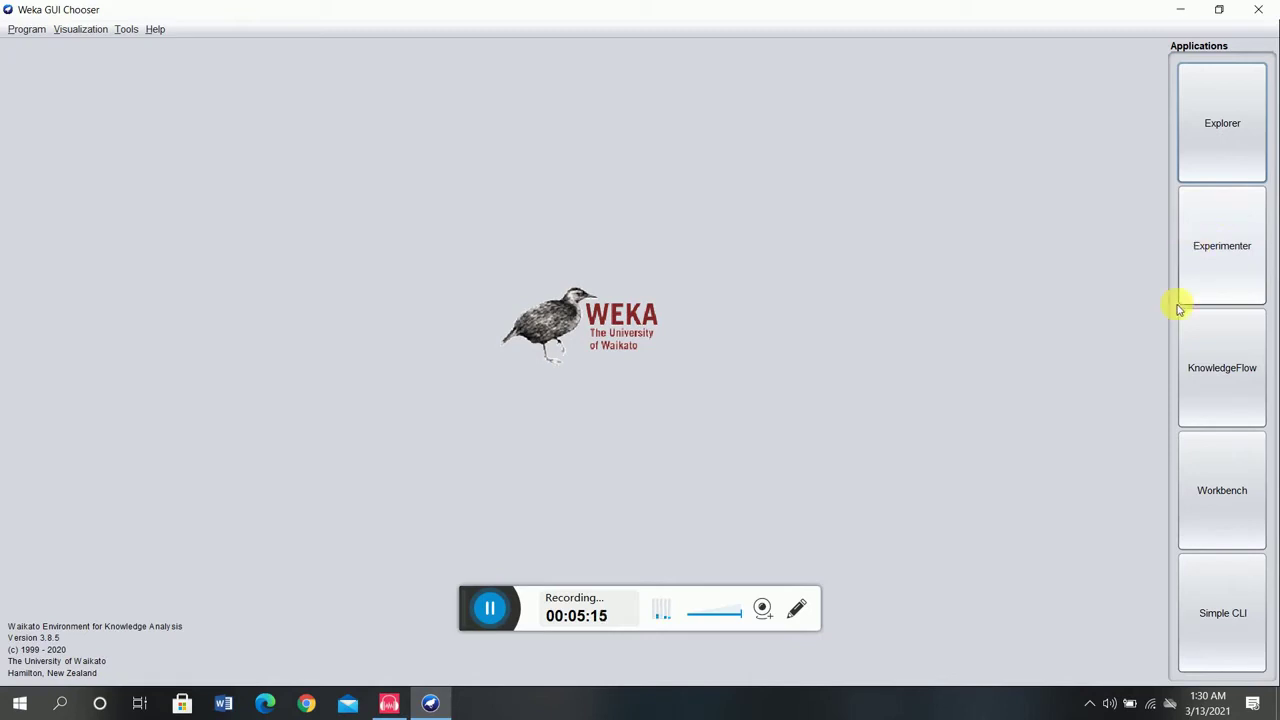
Step: Open the Explorer, load labor.arff from C:\Program Files\Weka-3-8-5\data, and view its records in the data viewer
left_click(1220, 113)
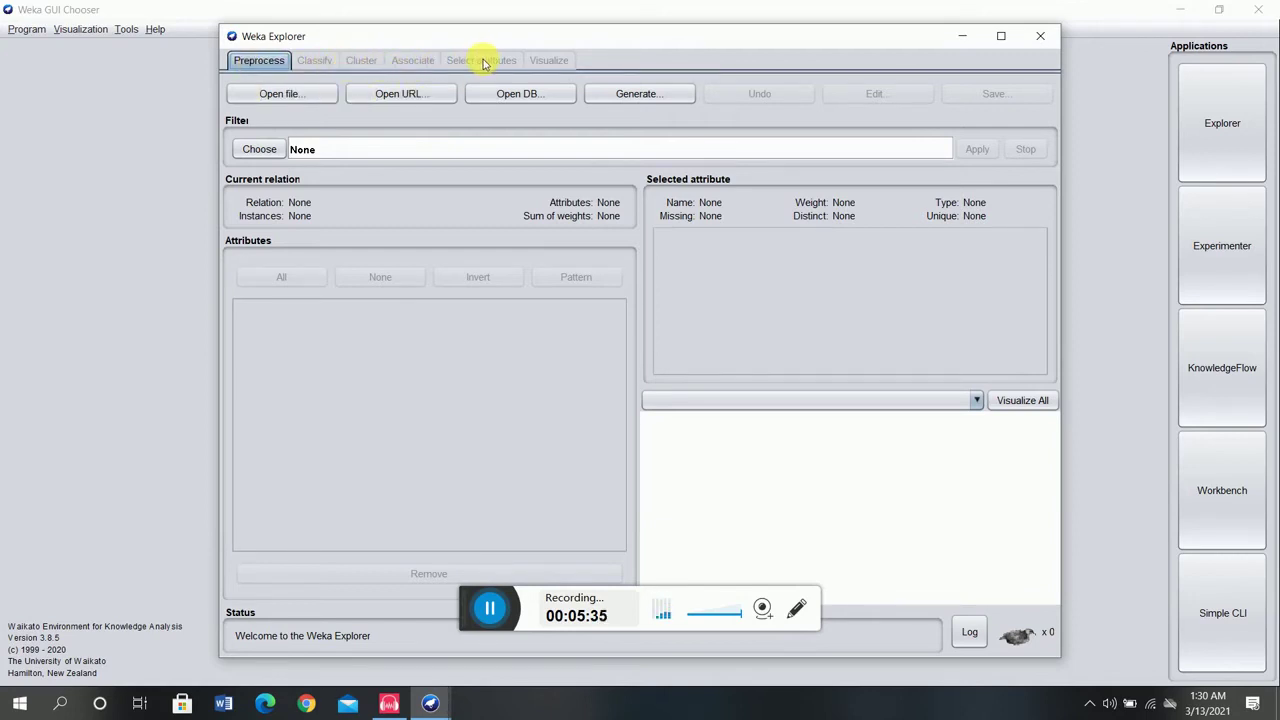
left_click(260, 64)
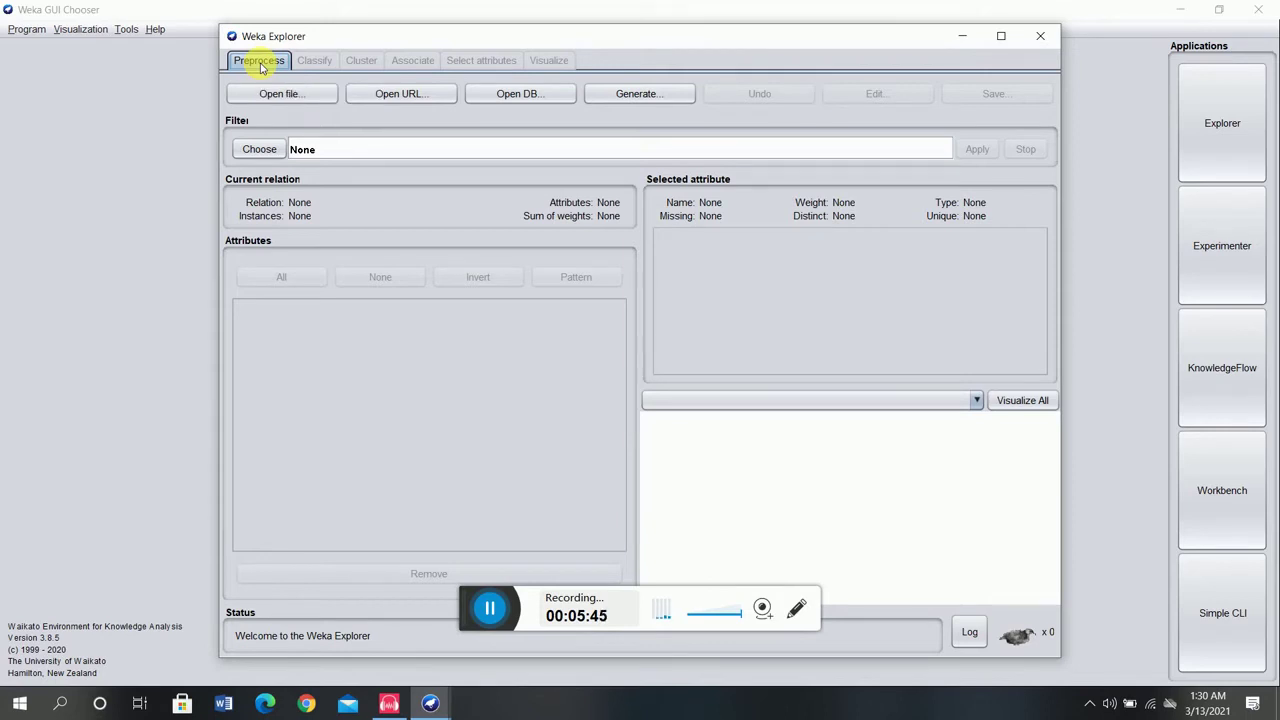
left_click(279, 93)
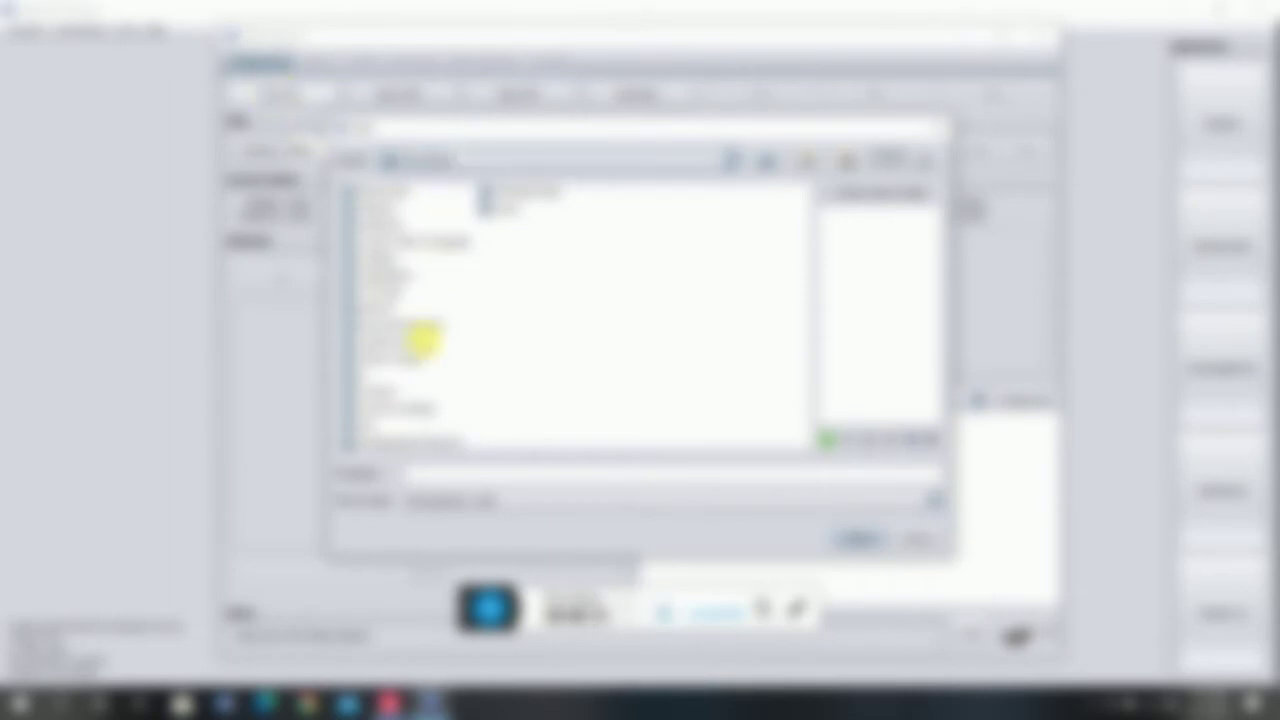
left_click(814, 152)
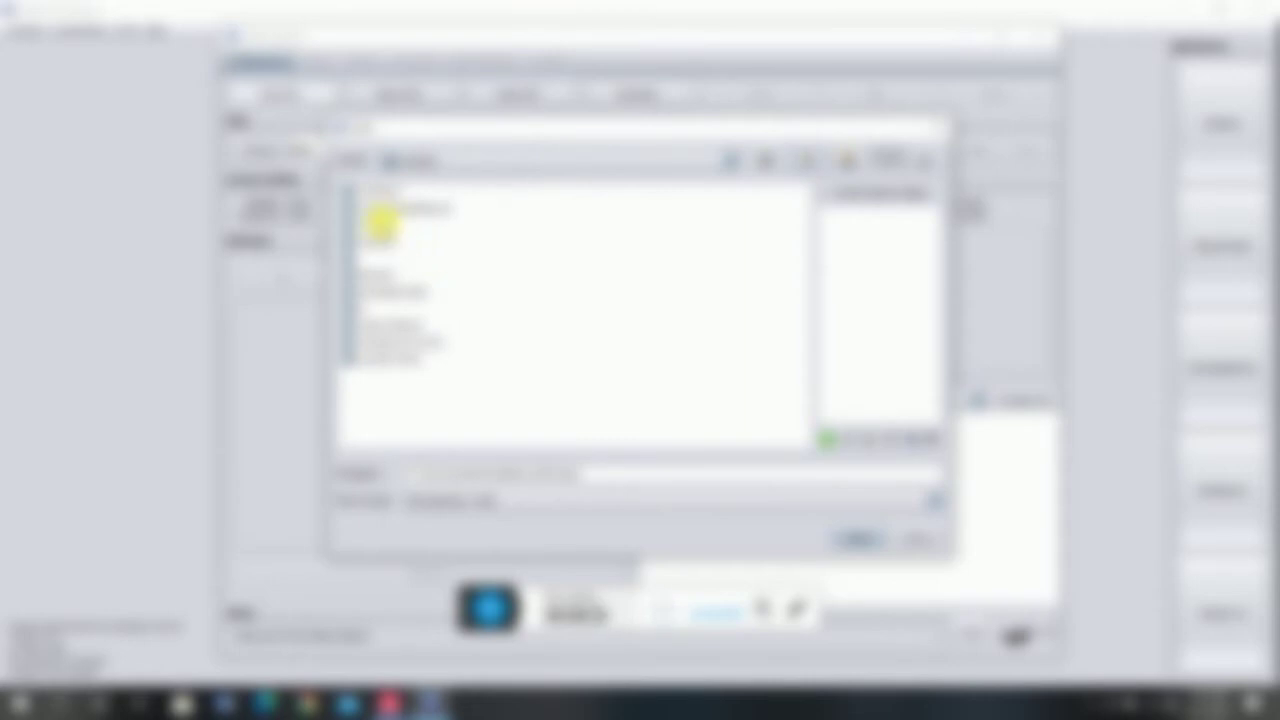
double_click(380, 214)
double_click(375, 241)
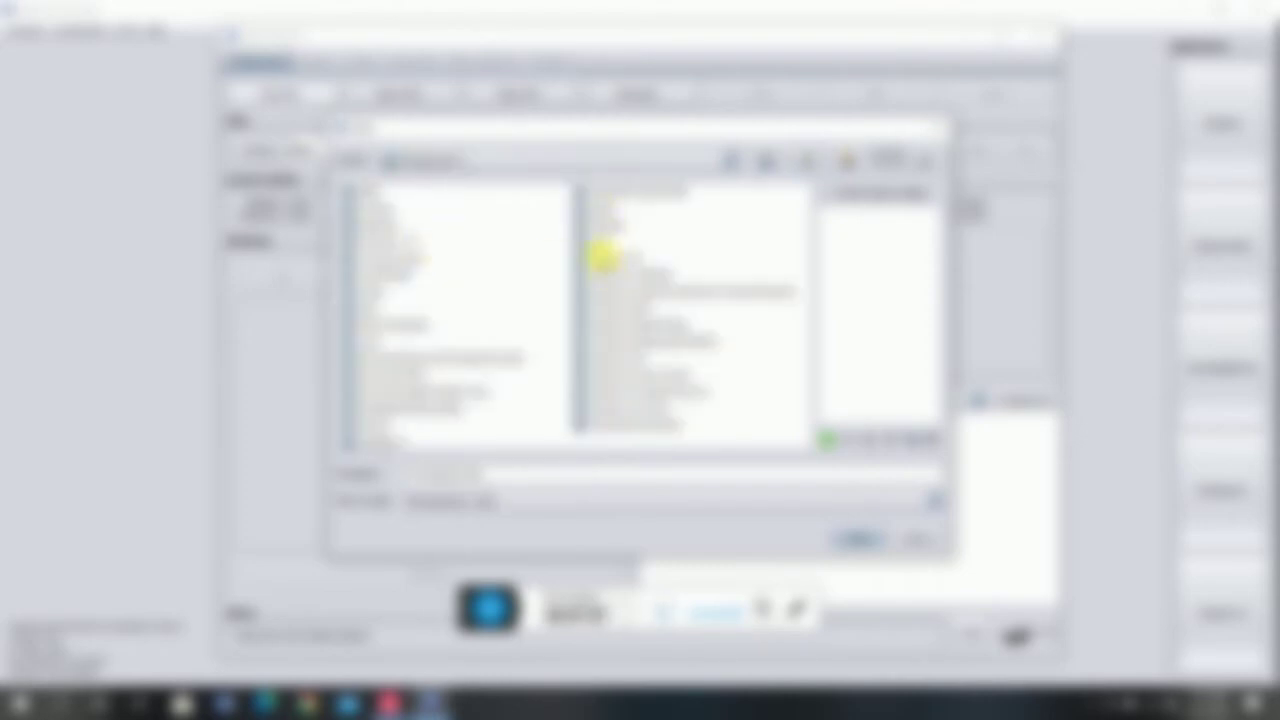
double_click(603, 257)
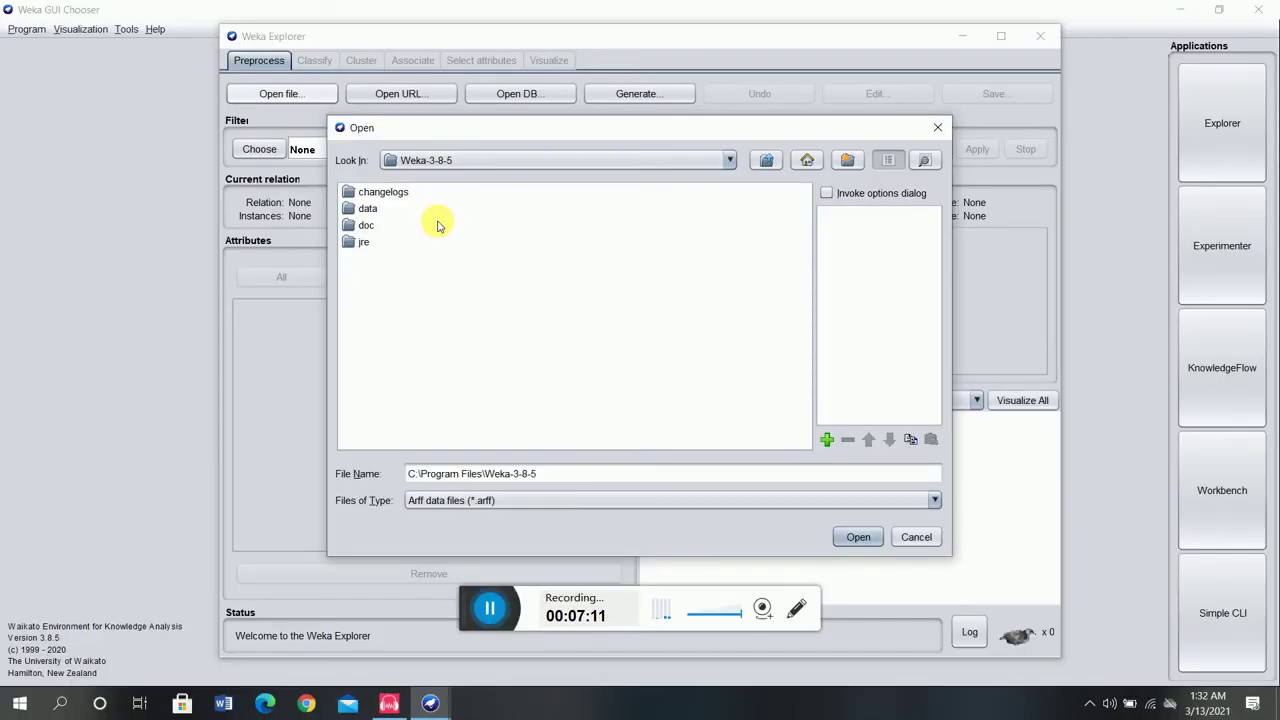
left_click(368, 211)
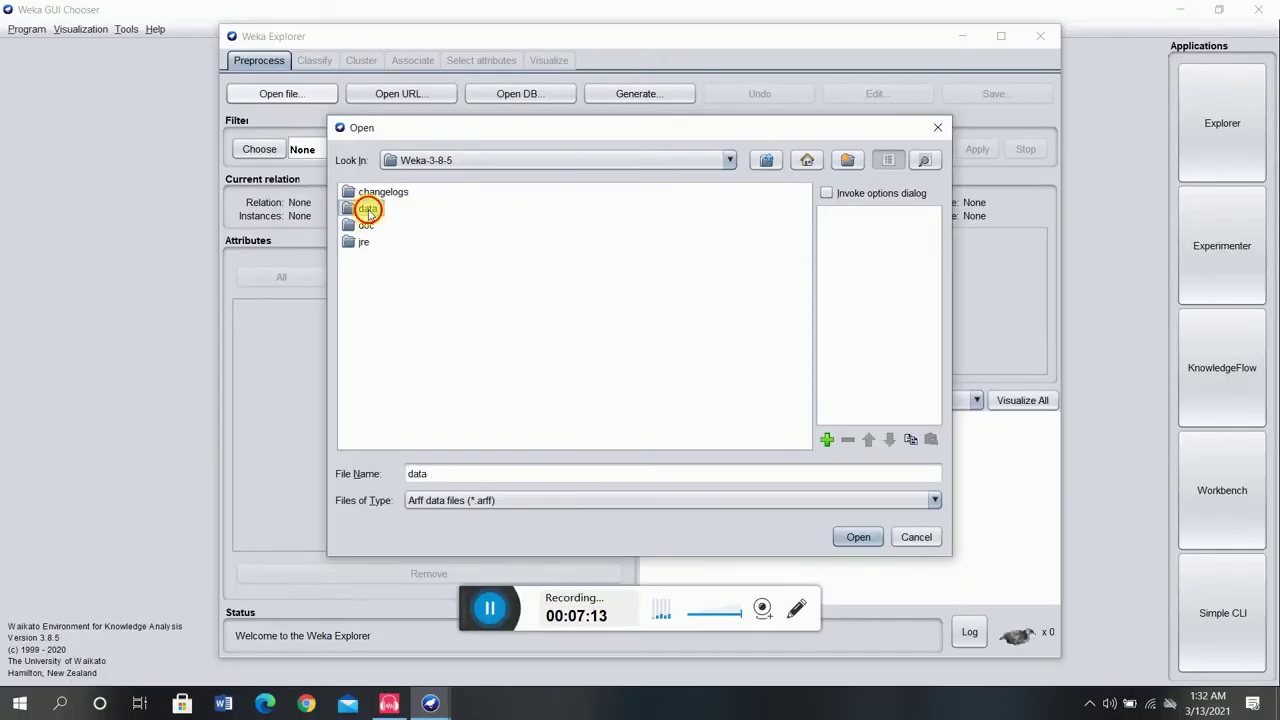
double_click(368, 211)
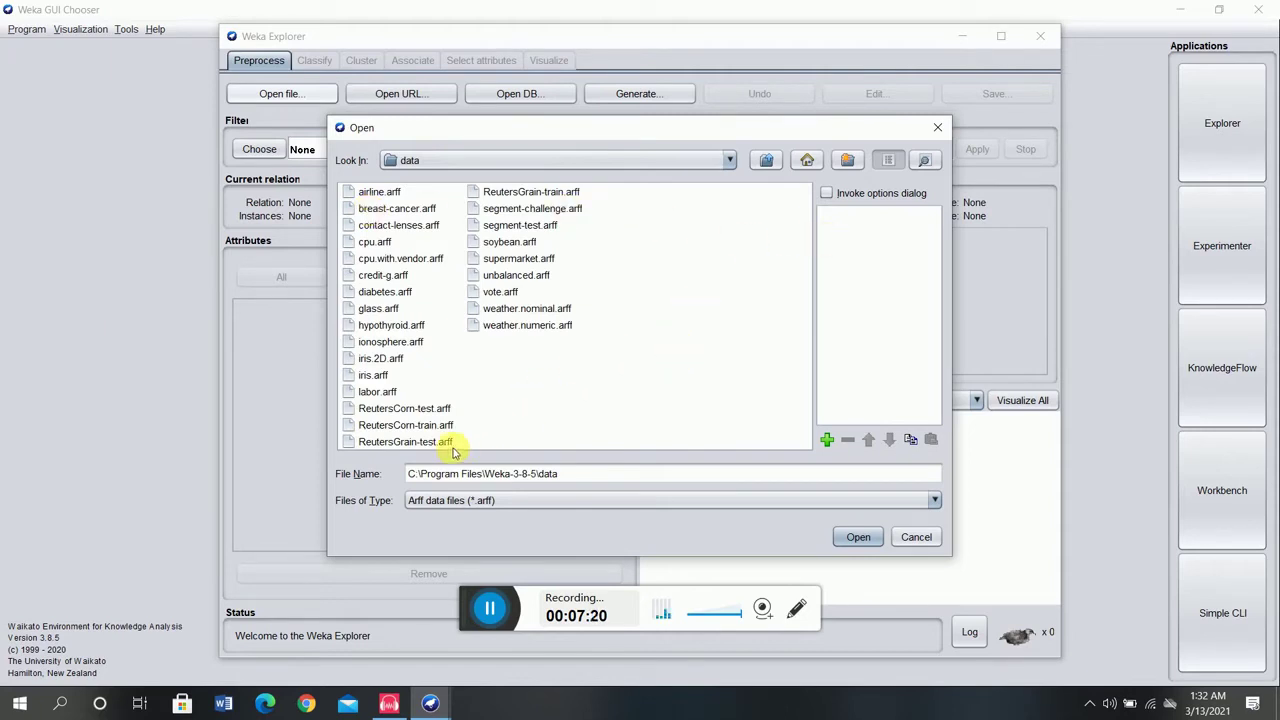
left_click(376, 393)
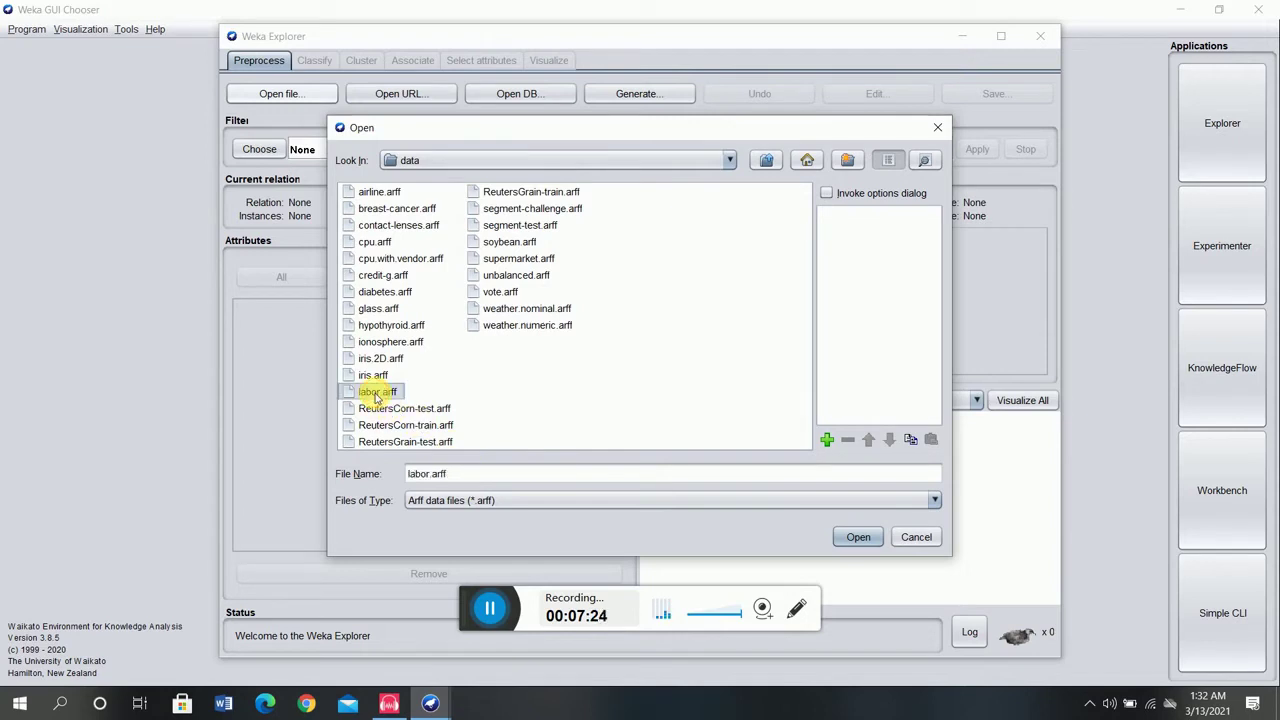
left_click(853, 540)
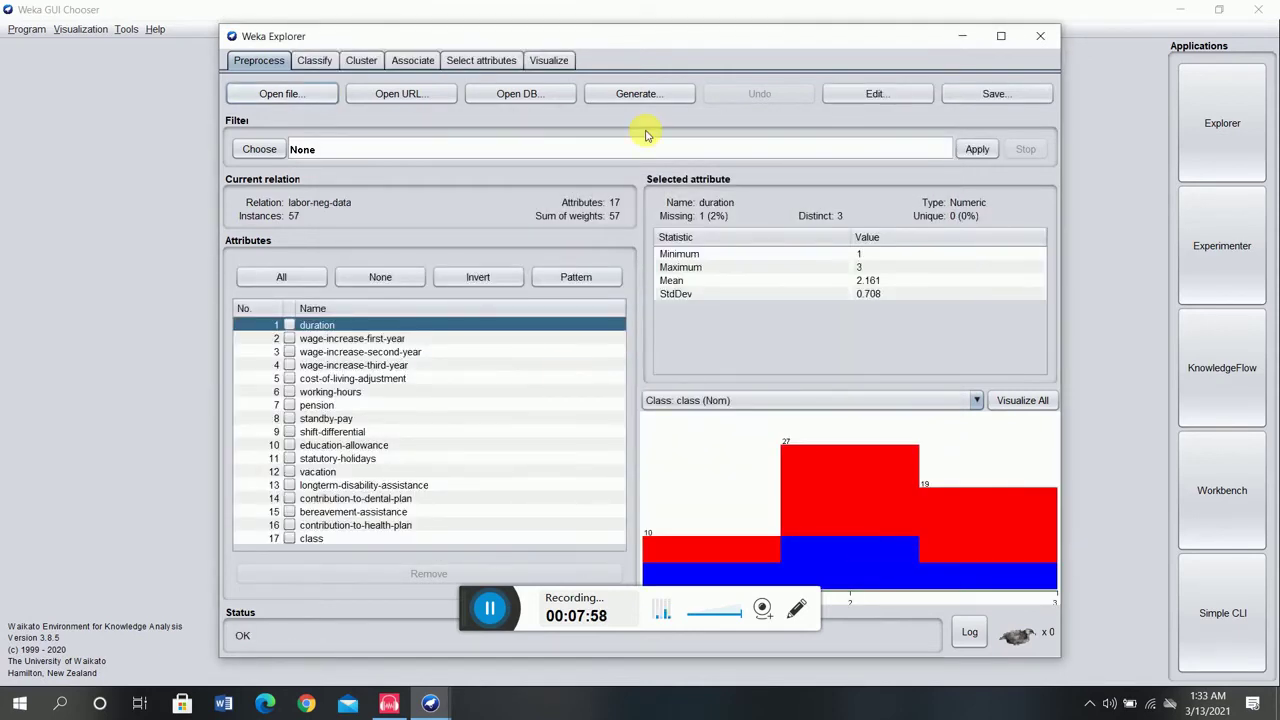
left_click(880, 93)
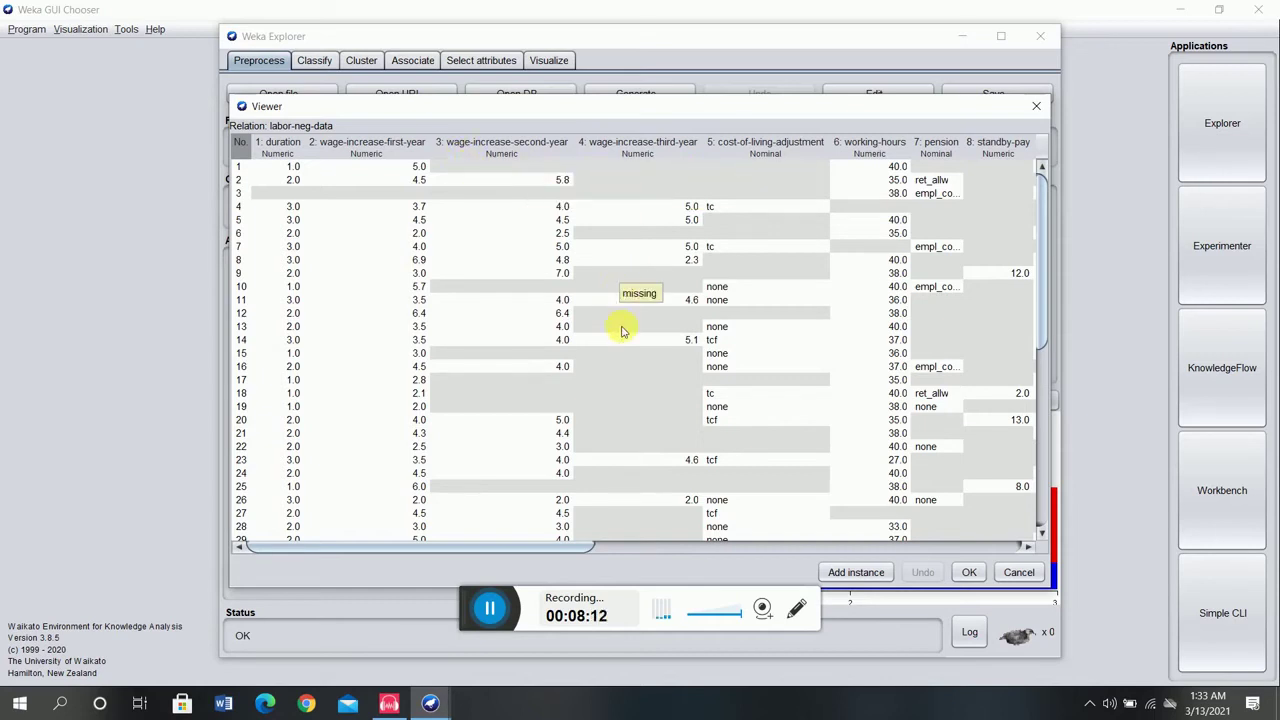
left_click(1037, 108)
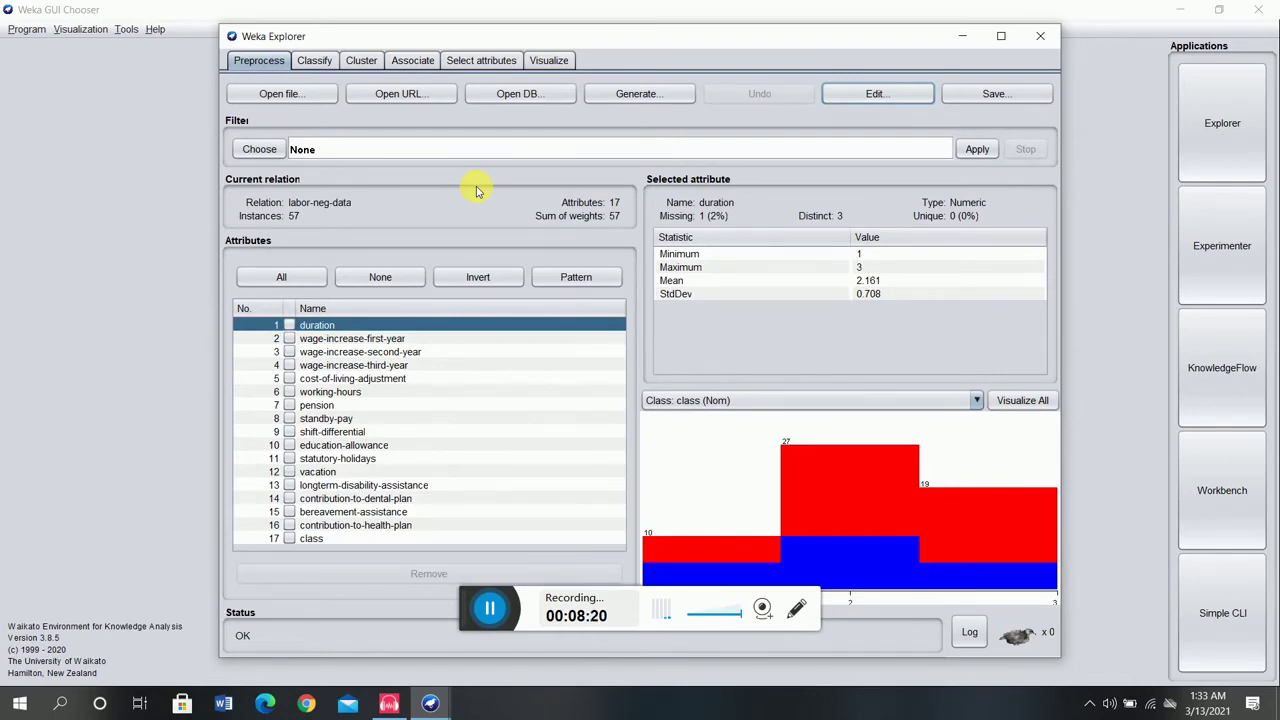
Step: Apply the unsupervised attribute filter ReplaceMissingValues to the labor dataset and review the filtered records in the data viewer
left_click(258, 150)
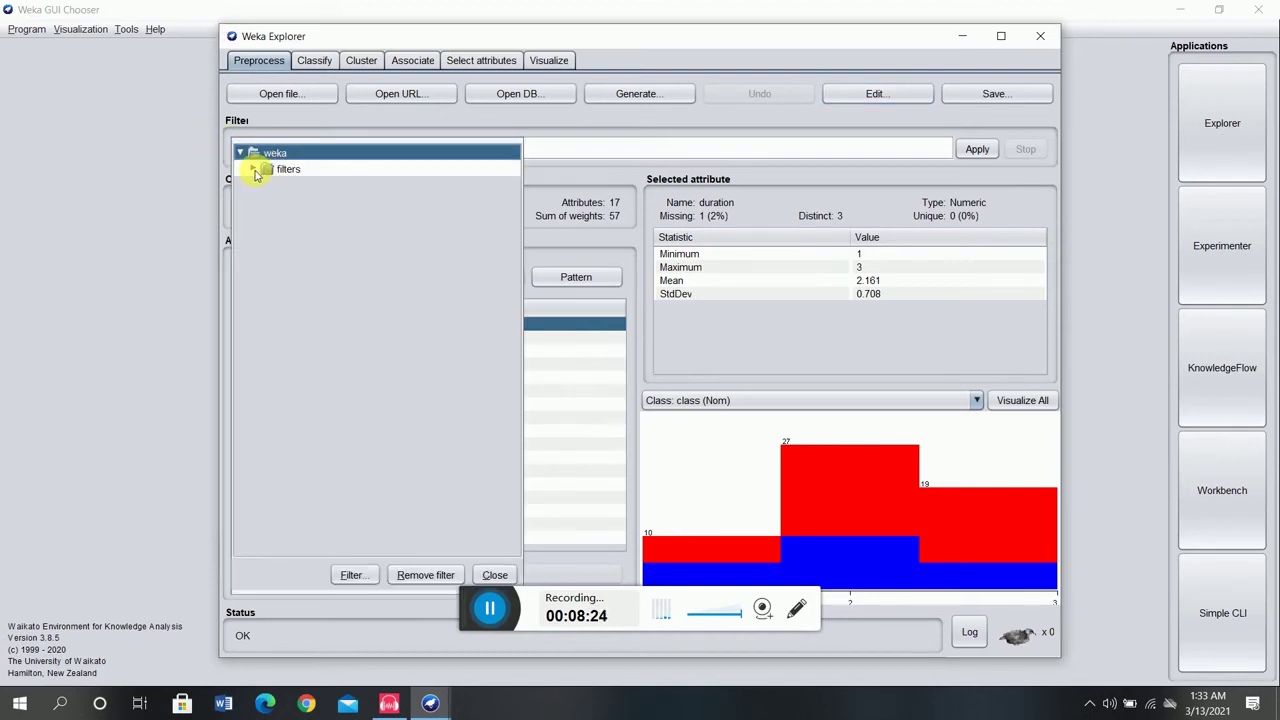
left_click(255, 170)
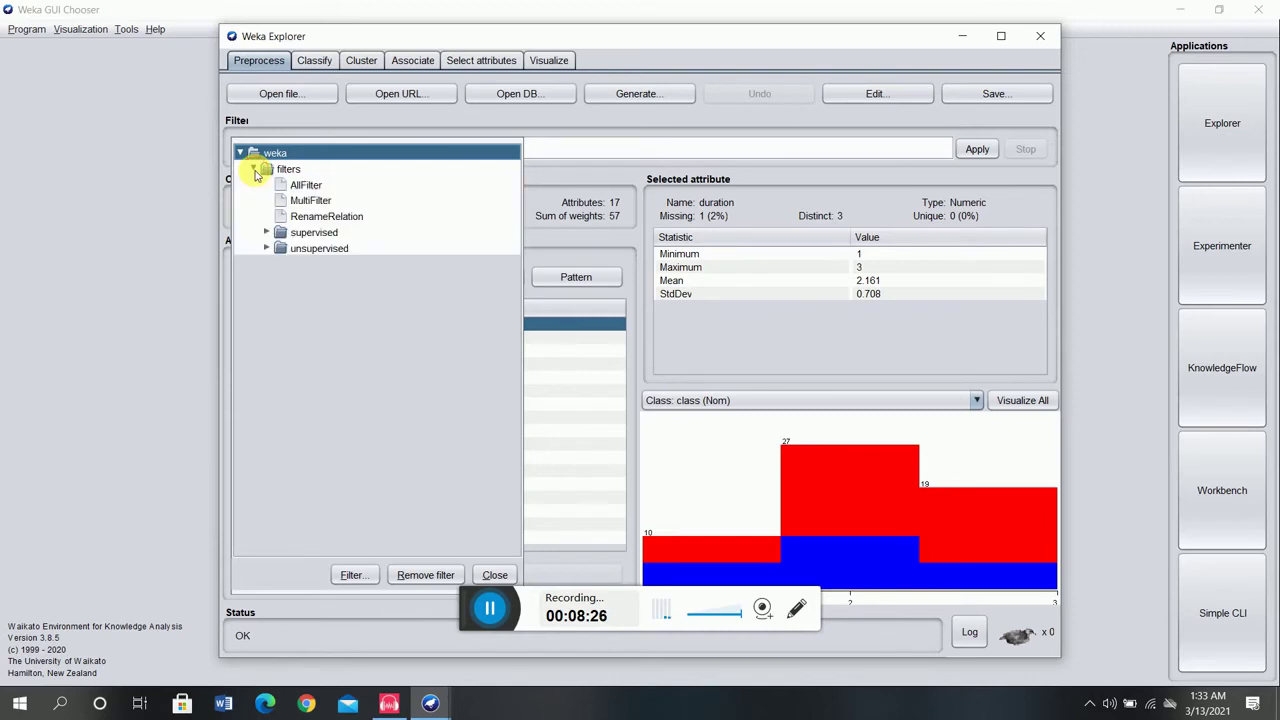
left_click(267, 249)
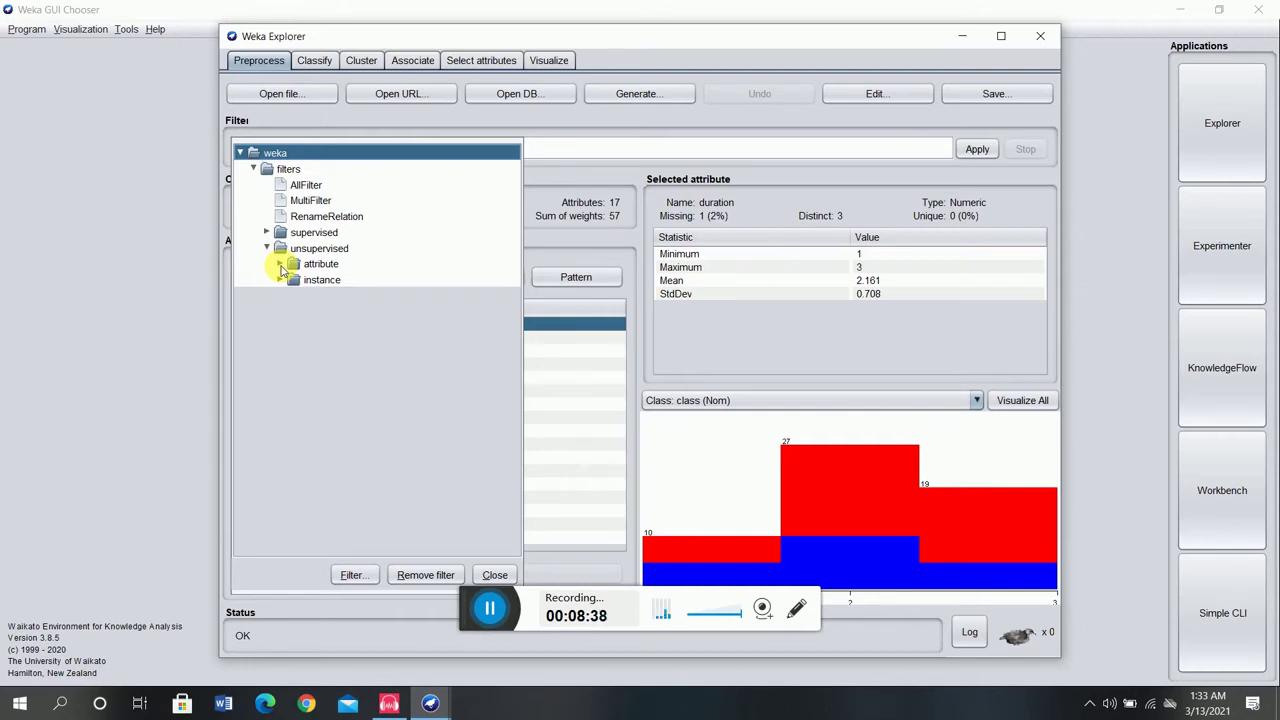
left_click(281, 264)
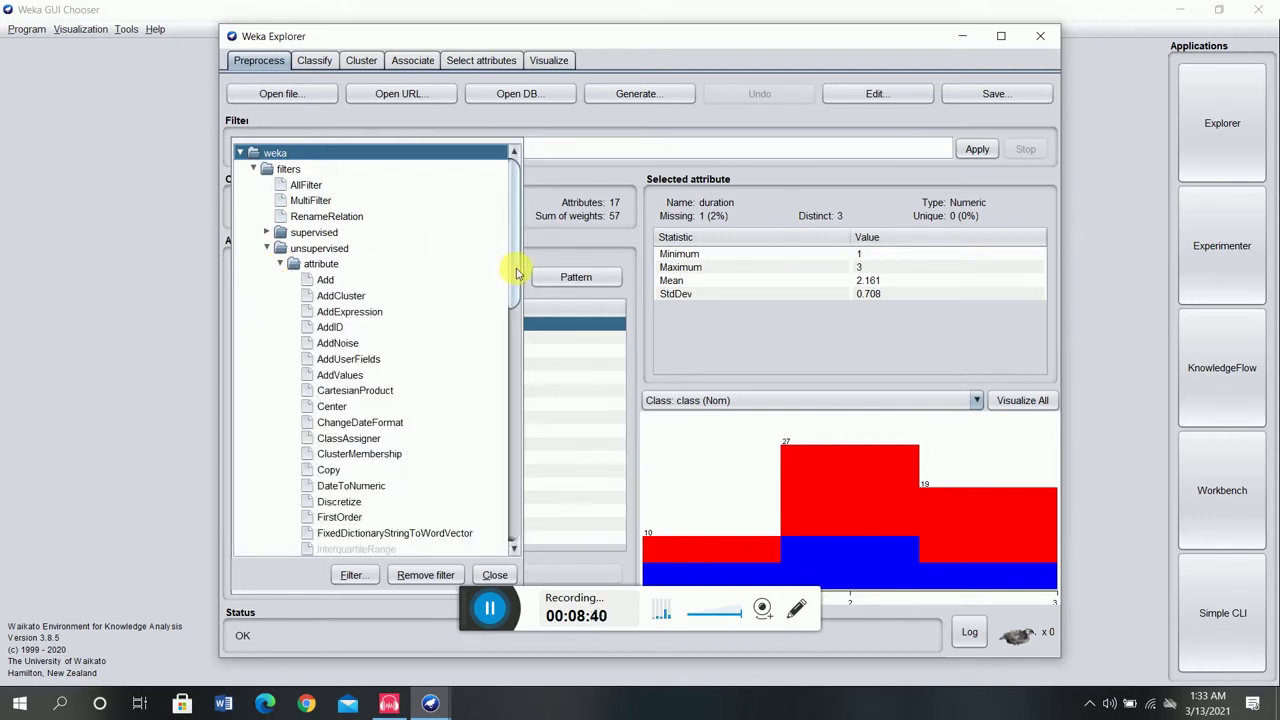
left_click_drag(514, 271, 447, 470)
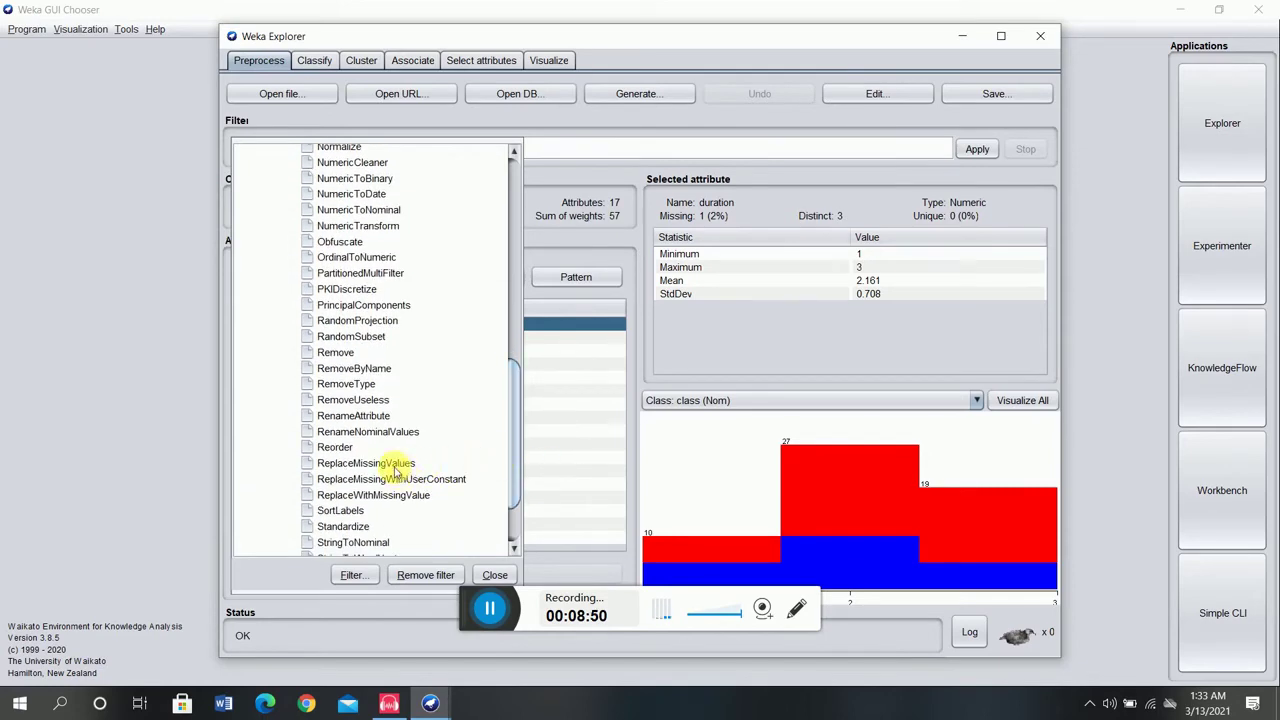
left_click(395, 464)
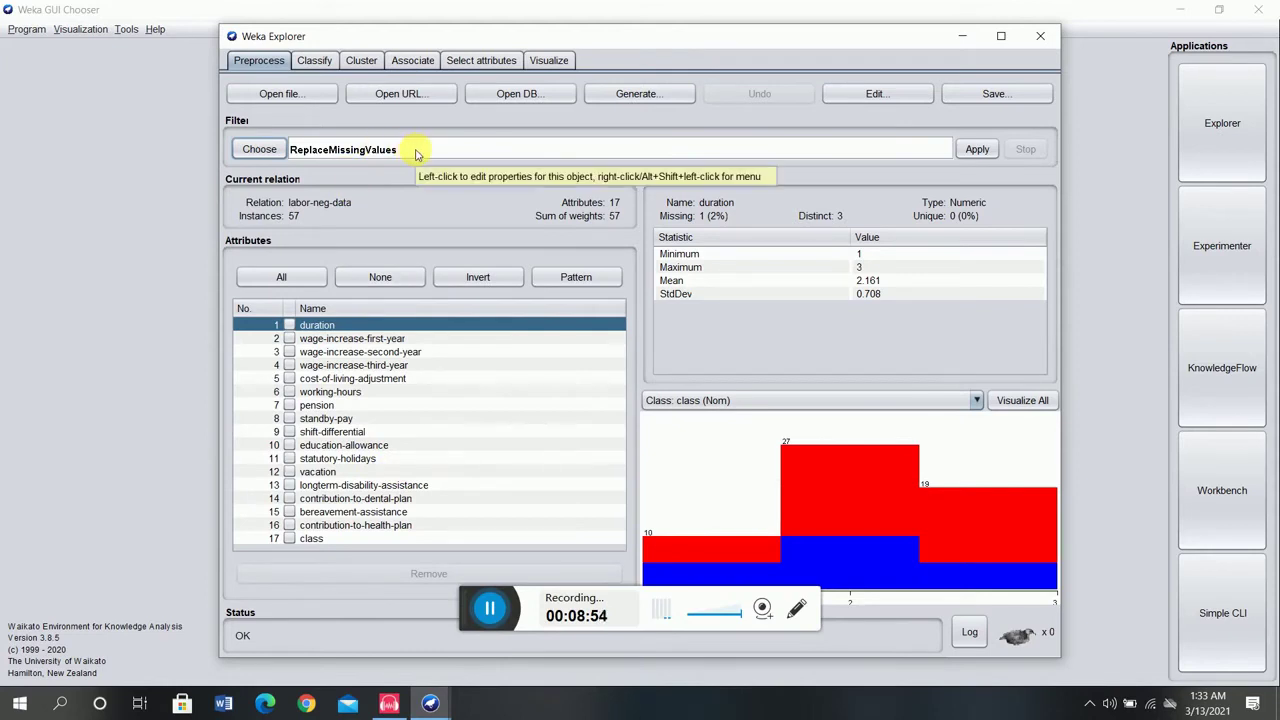
left_click(975, 151)
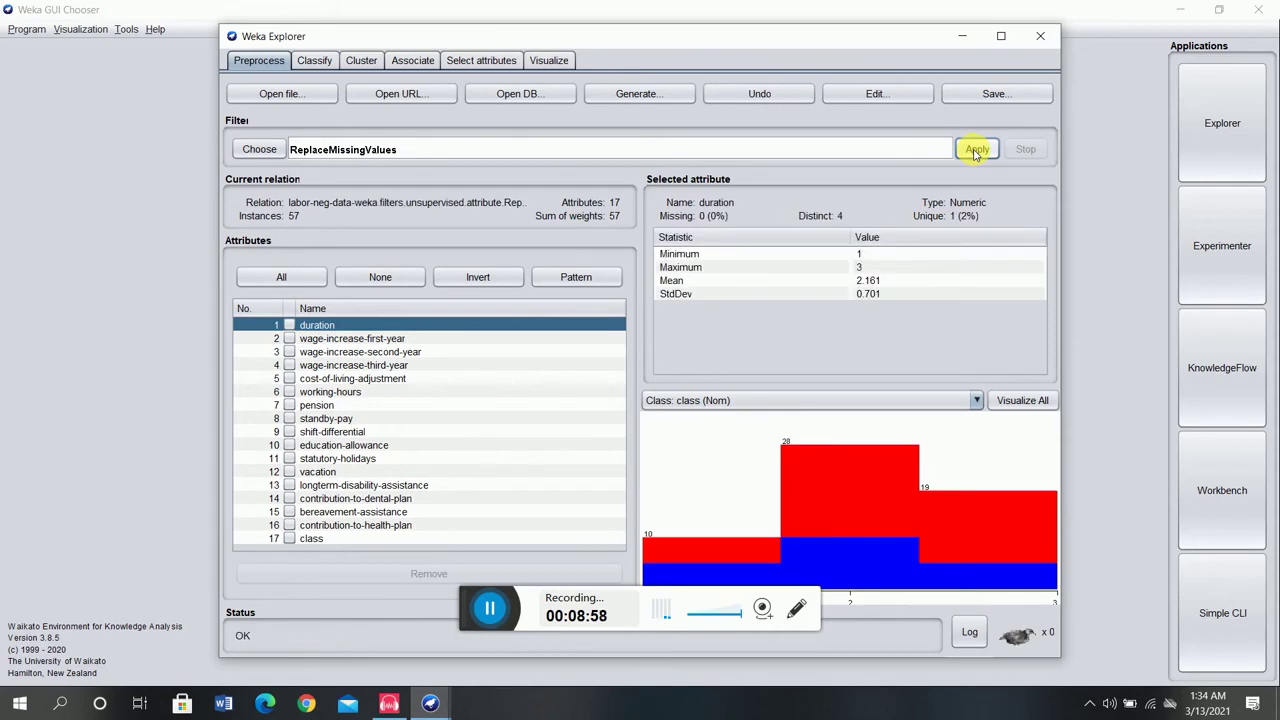
left_click(898, 97)
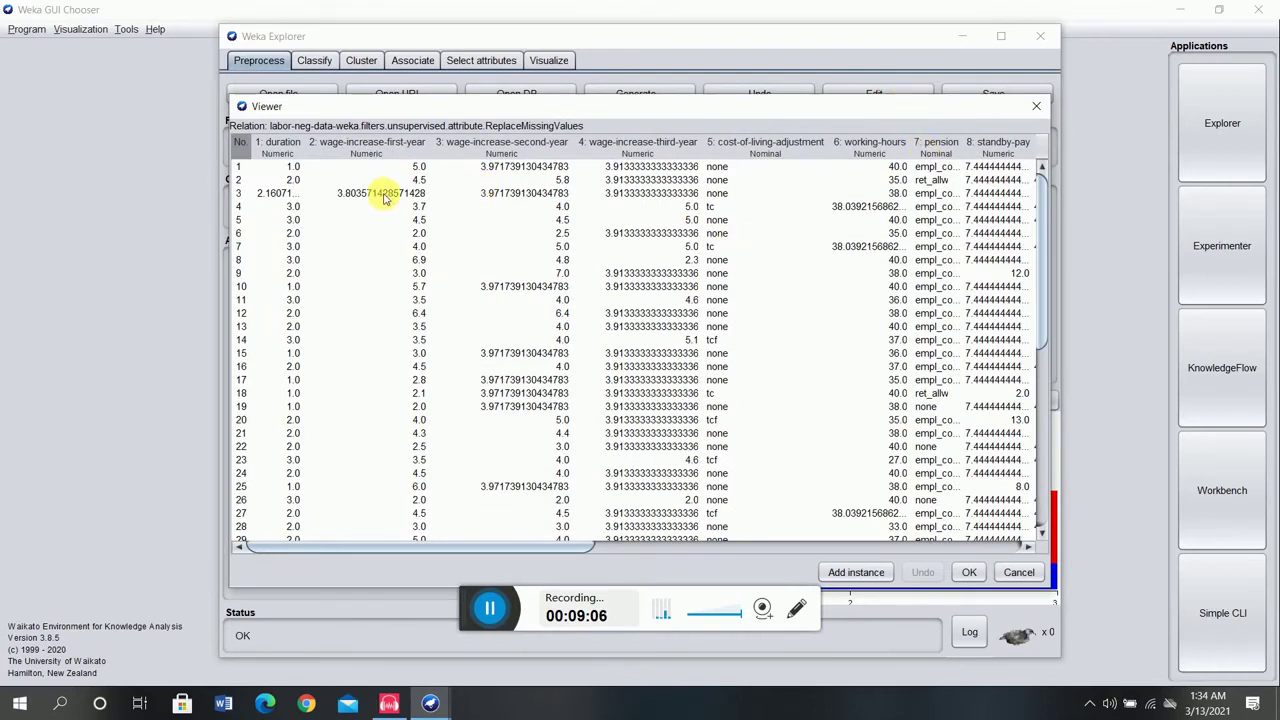
left_click(1036, 108)
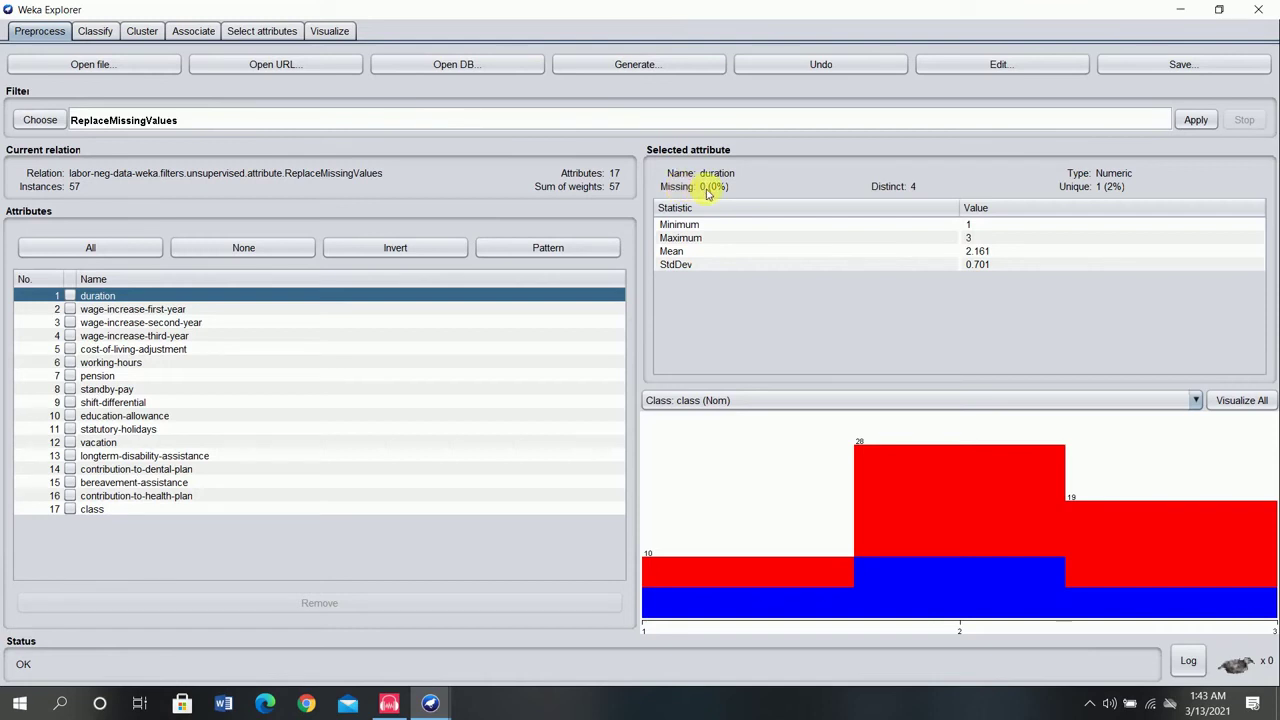
Step: Examine and compare the statistics and class histograms of the duration and pension attributes
left_click(72, 295)
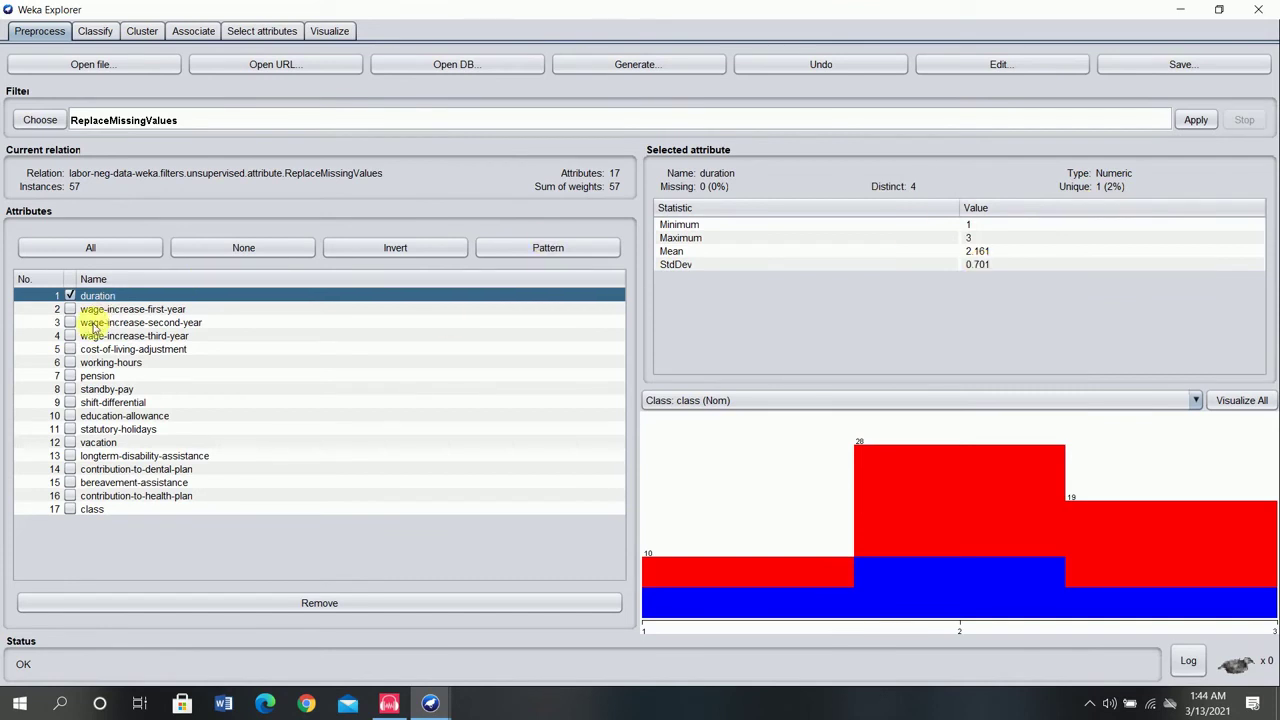
left_click(69, 378)
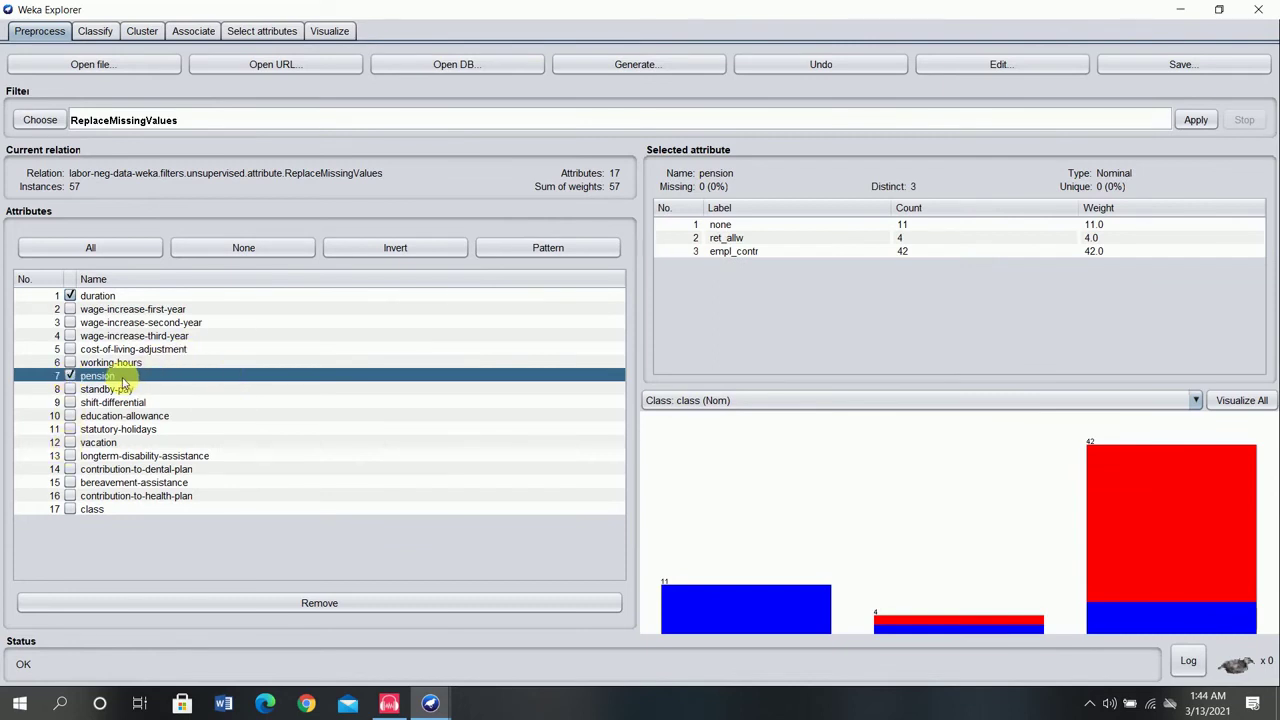
left_click(69, 296)
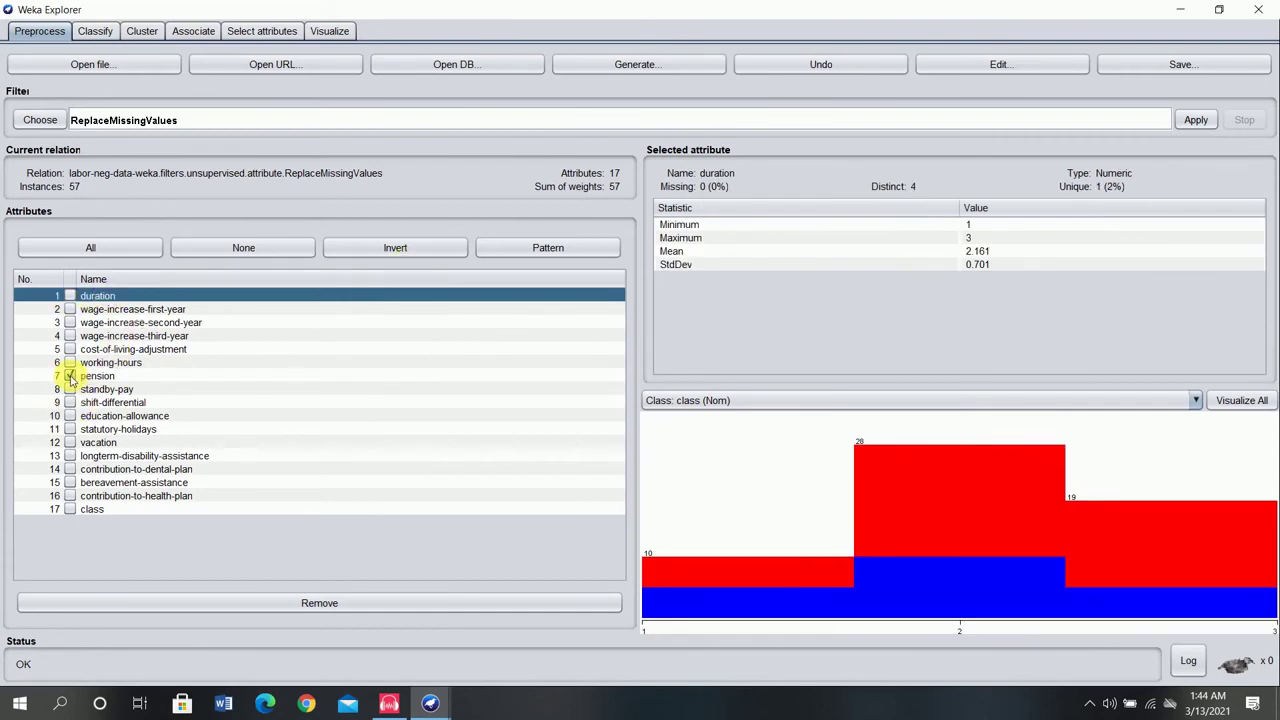
left_click(70, 377)
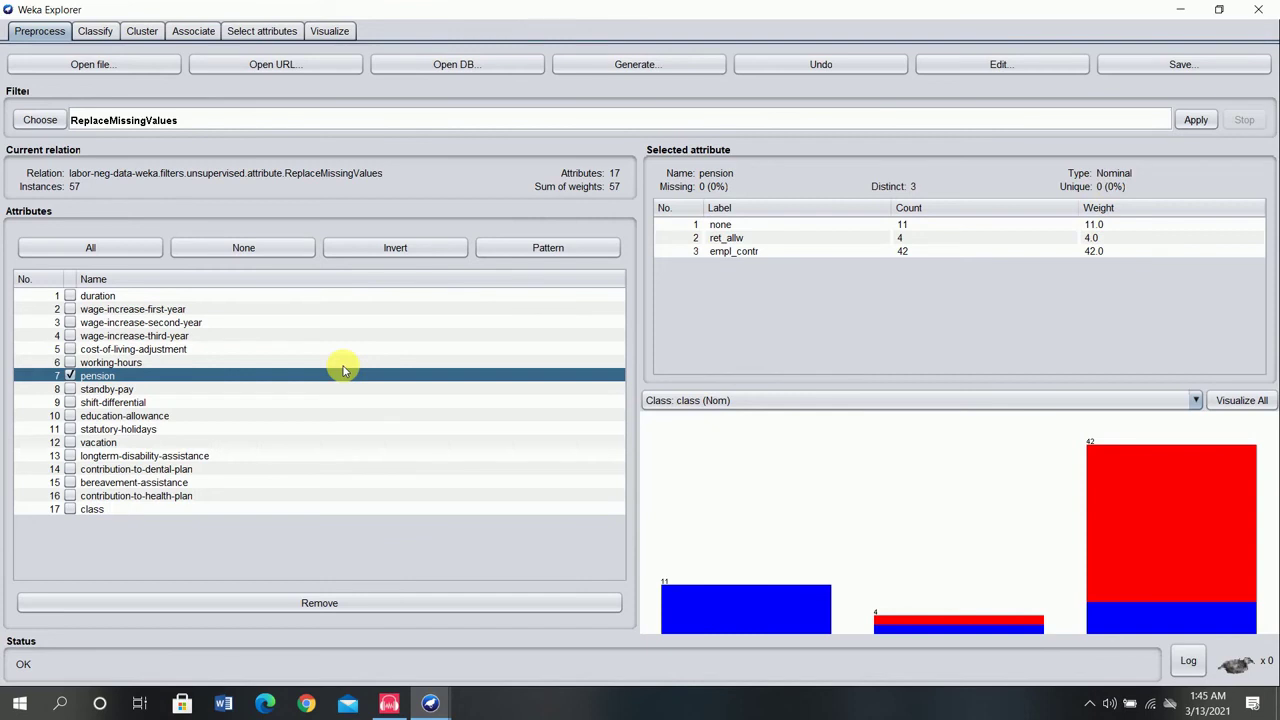
left_click(89, 297)
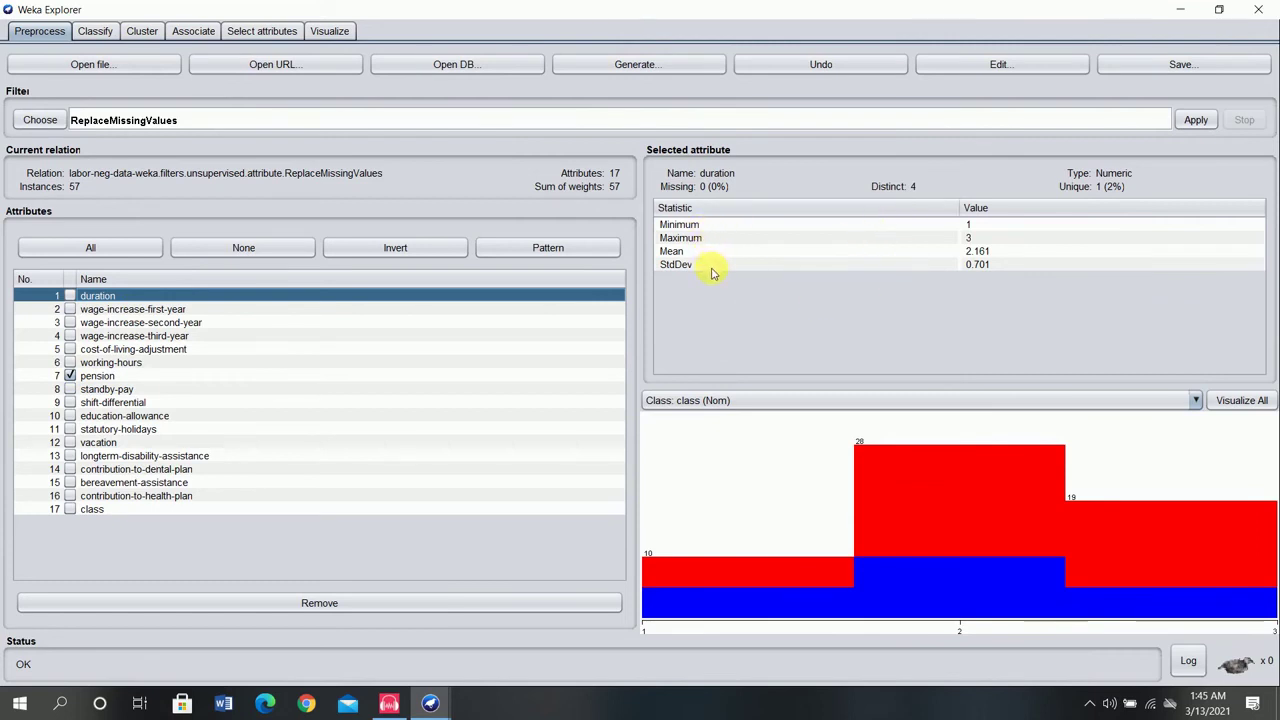
left_click(90, 378)
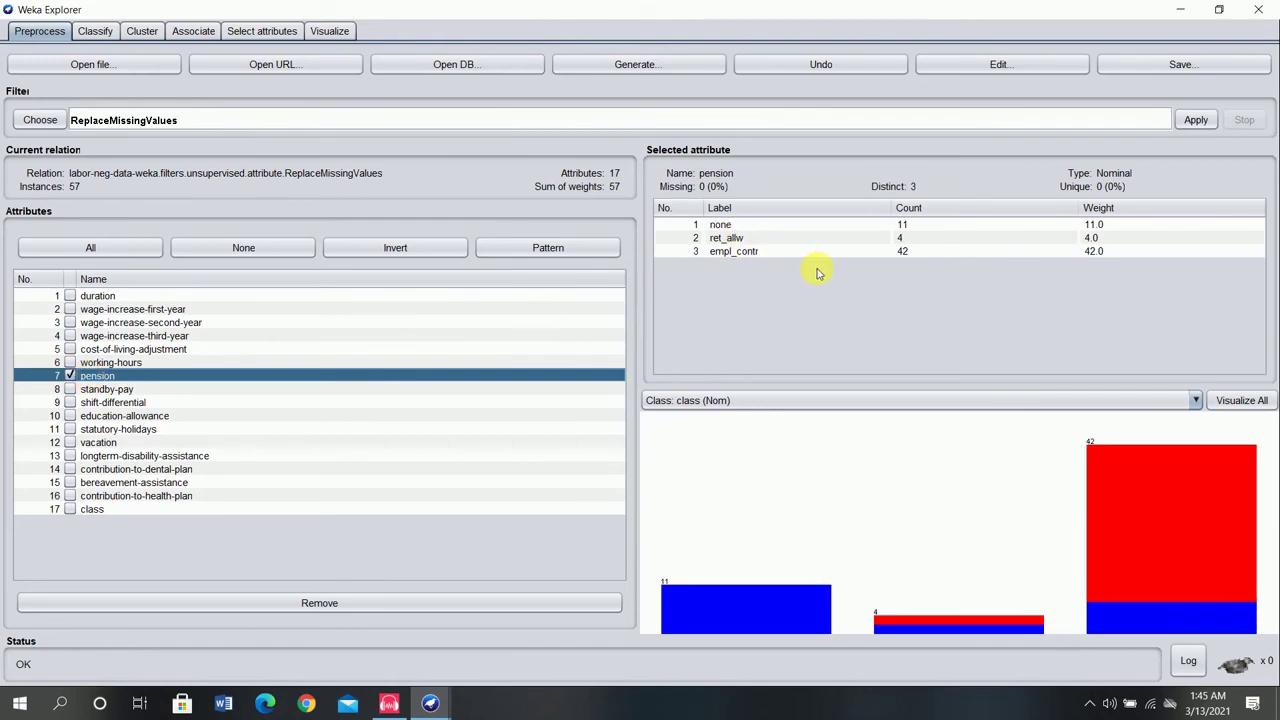
left_click(71, 297)
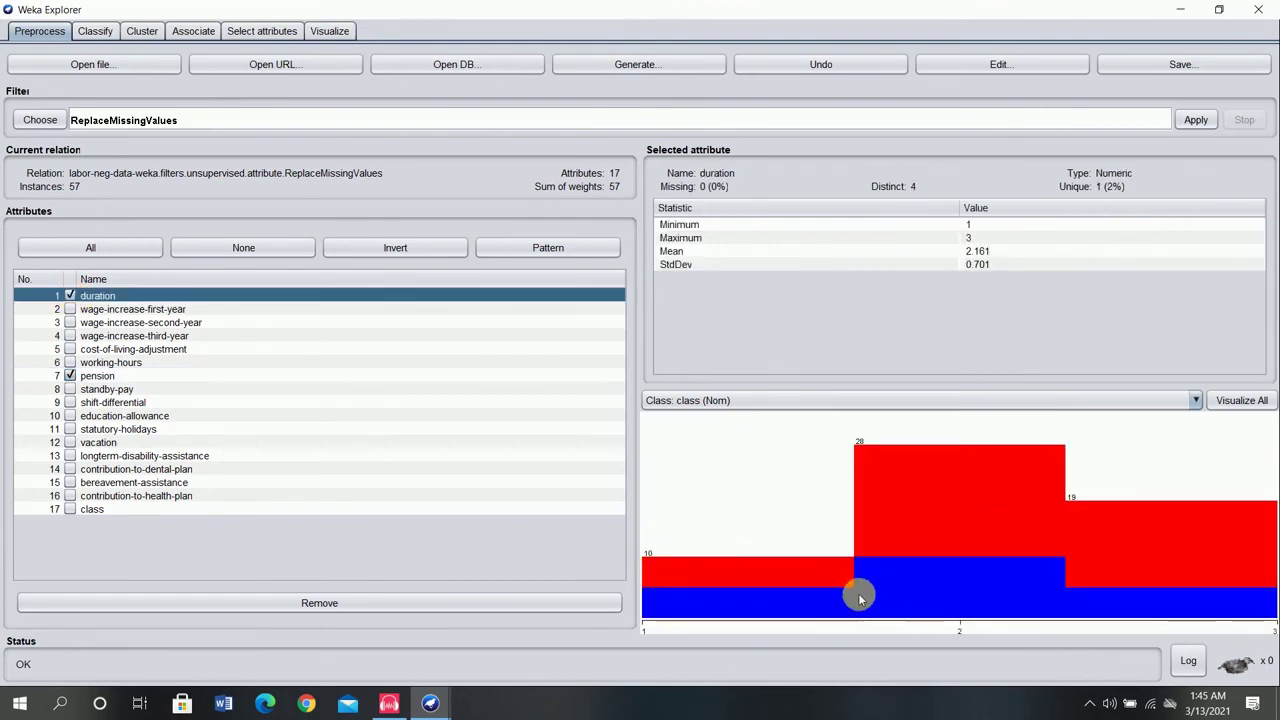
Step: Examine the label counts and bar chart of the class attribute, and view those of cost-of-living-adjustment
left_click(69, 511)
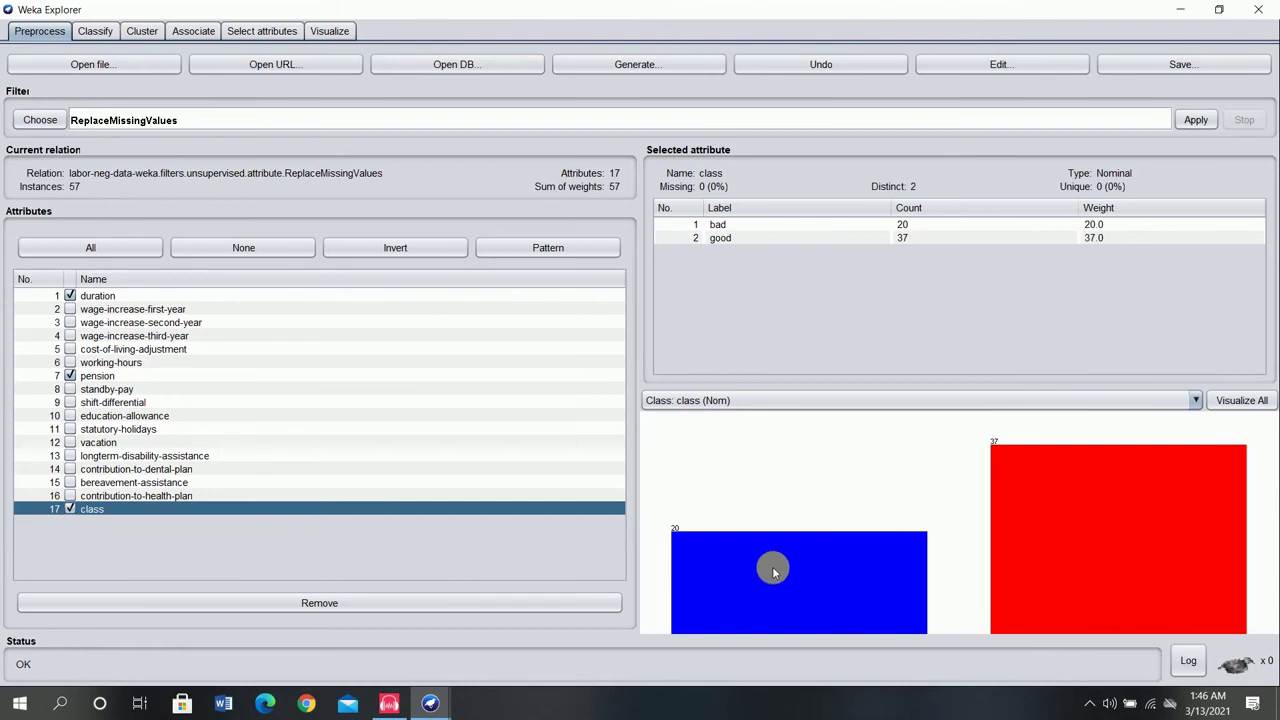
mouse_move(772, 566)
mouse_move(1005, 566)
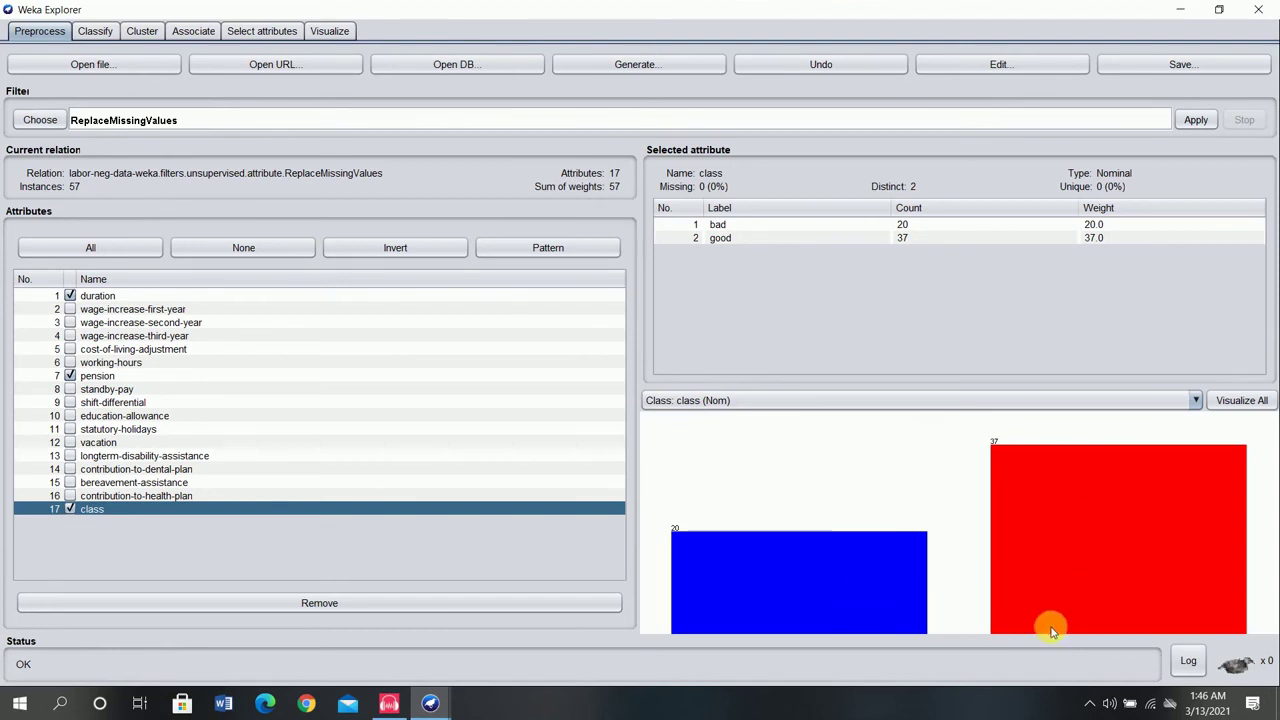
mouse_move(727, 605)
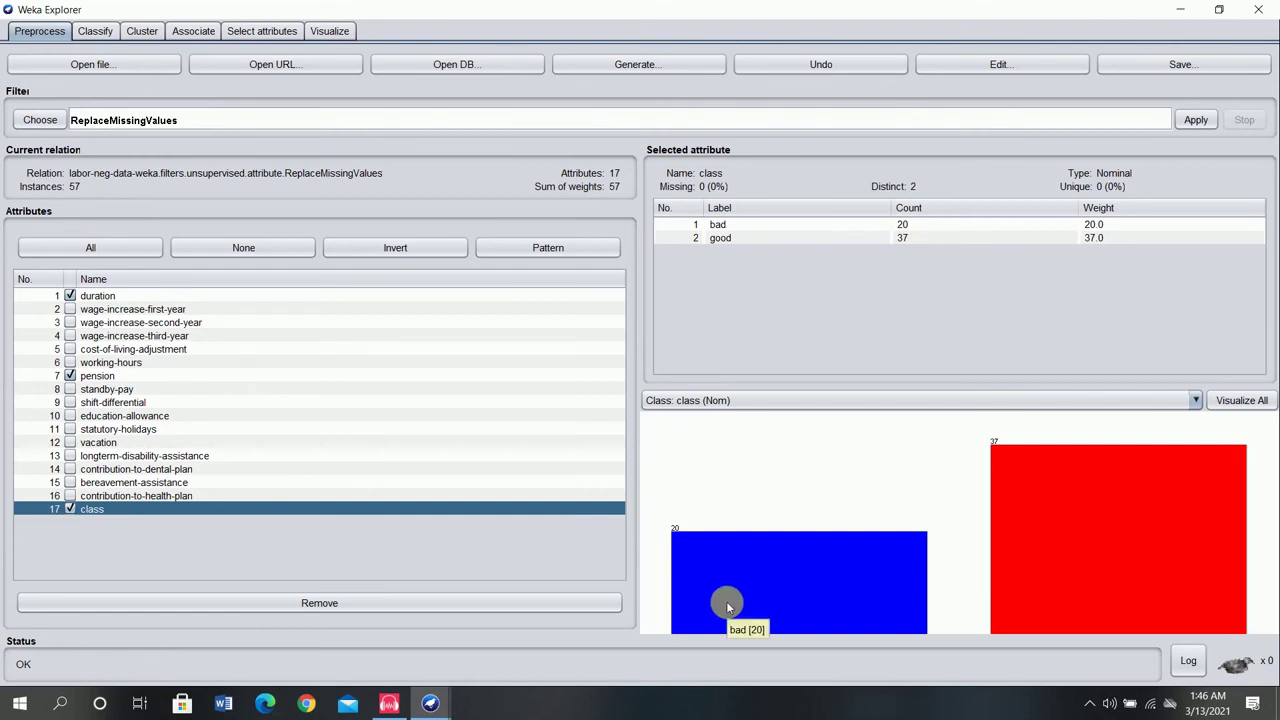
left_click(70, 376)
left_click(72, 348)
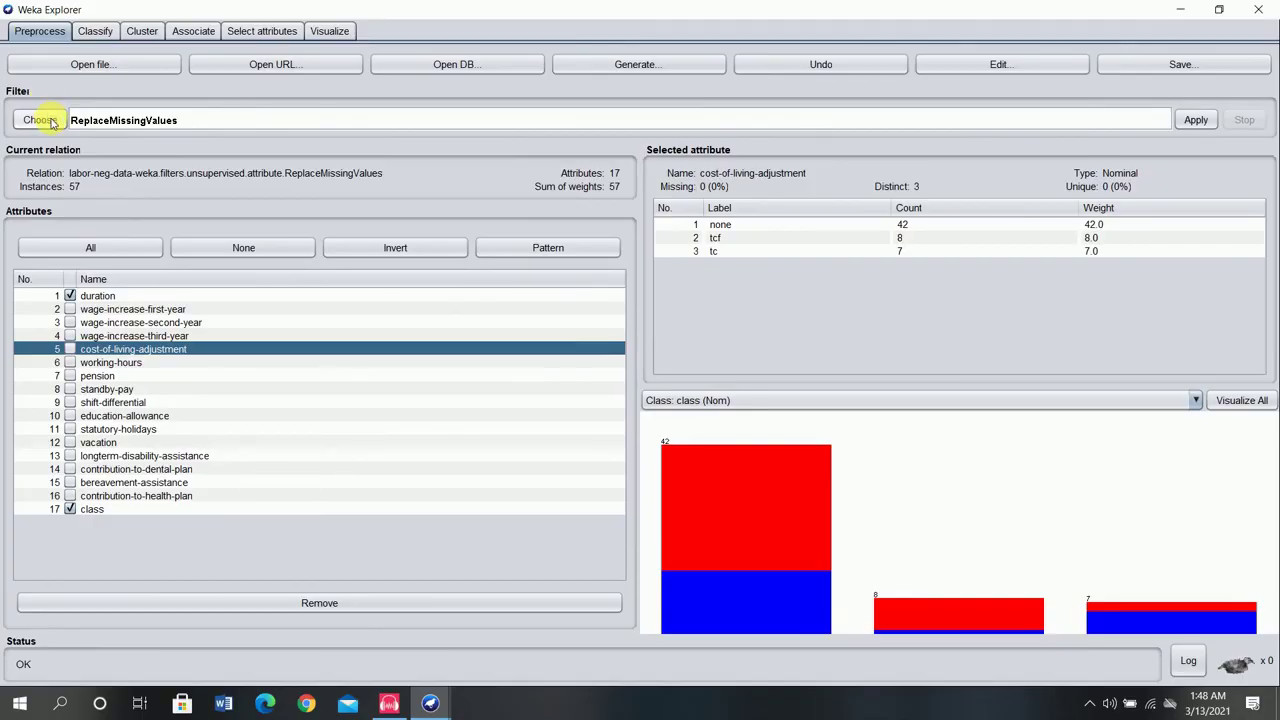
Step: Apply the unsupervised attribute filter Discretize with the default 10 bins and first-last attribute range to the dataset
left_click(40, 120)
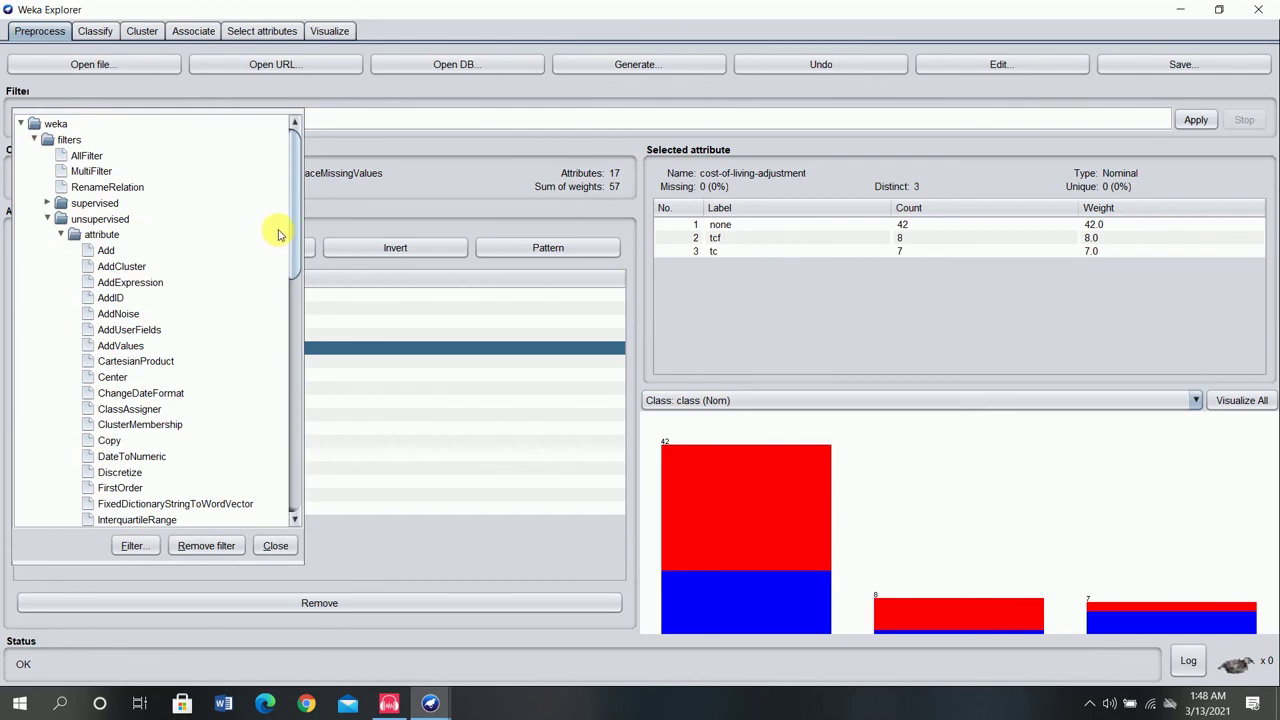
left_click_drag(294, 234, 314, 314)
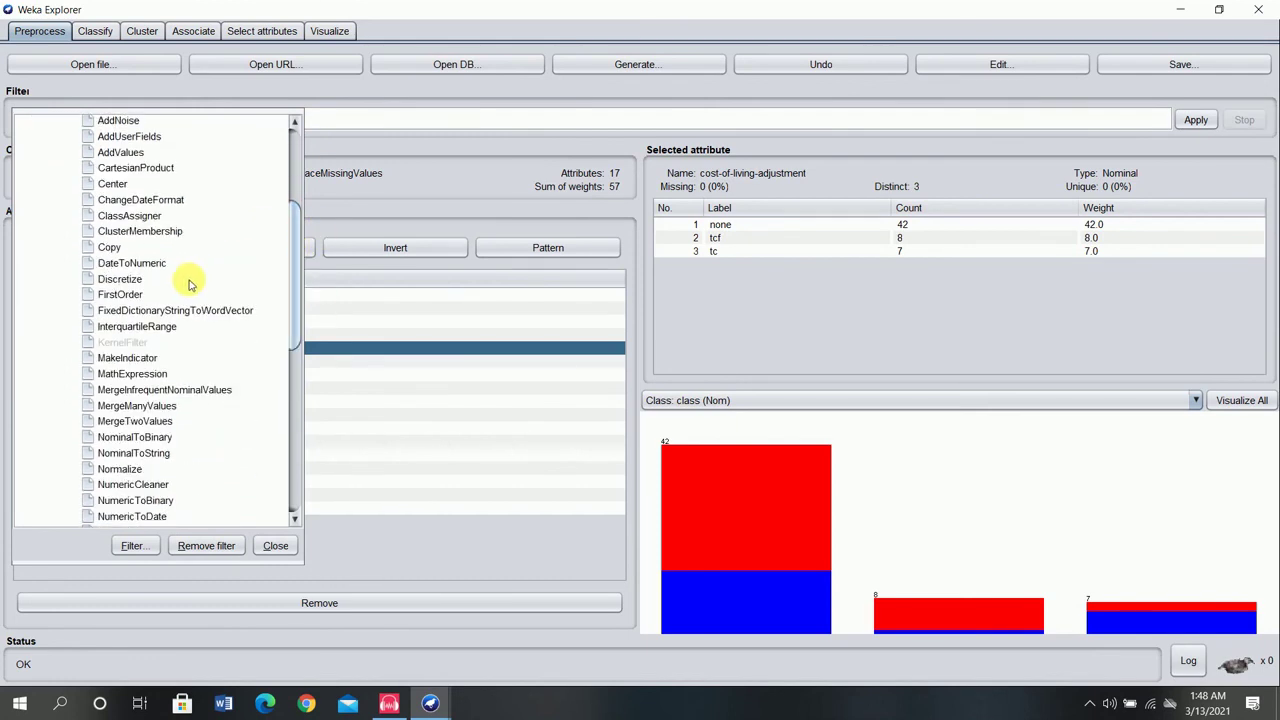
left_click(120, 279)
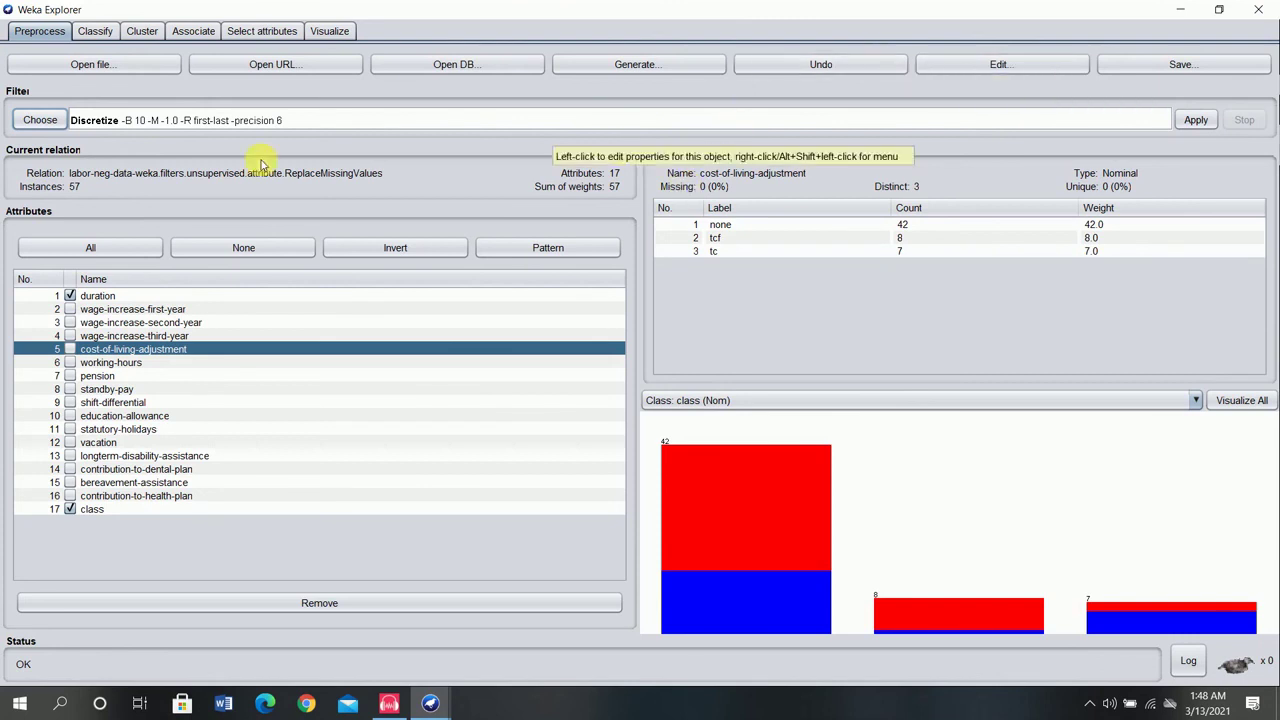
left_click(120, 121)
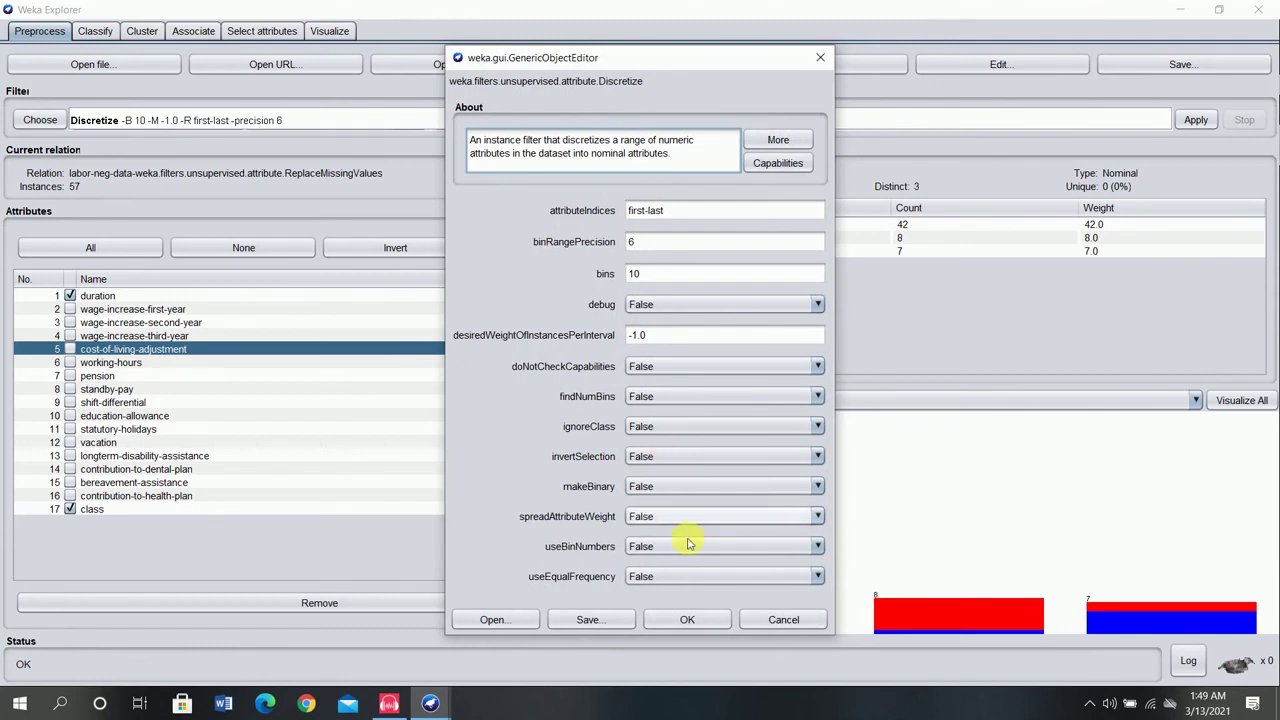
left_click(686, 620)
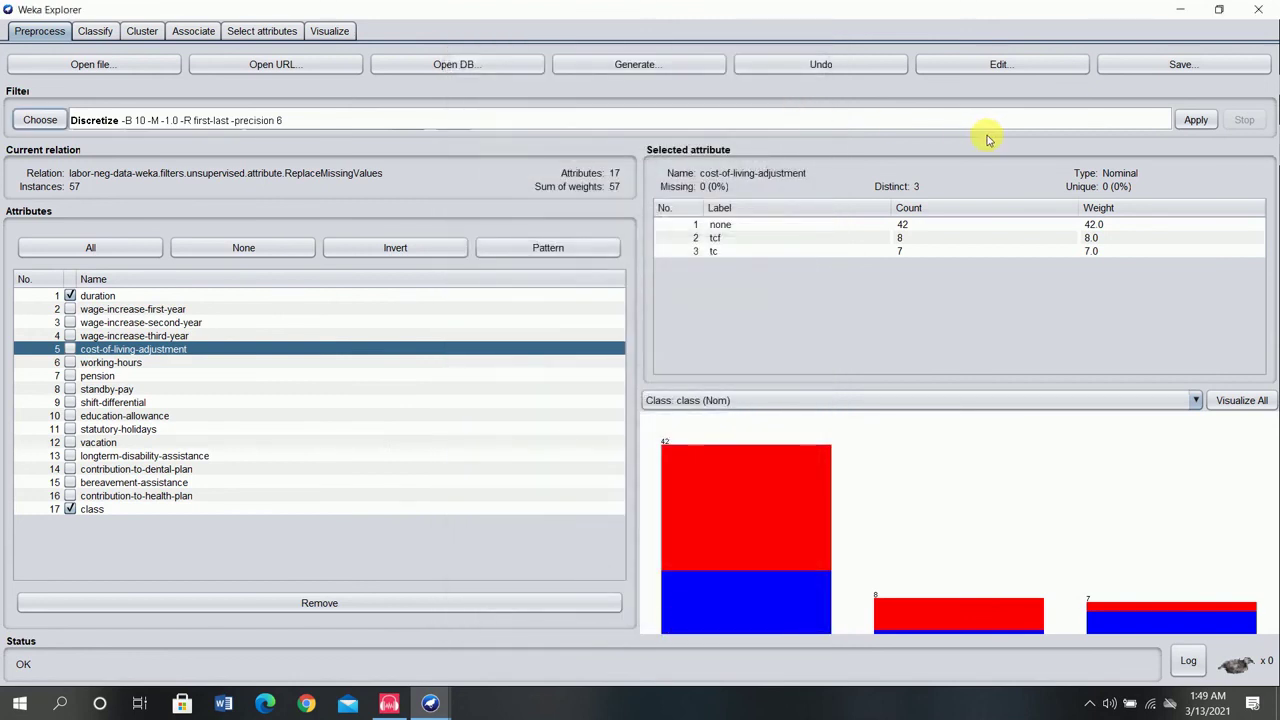
left_click(1197, 121)
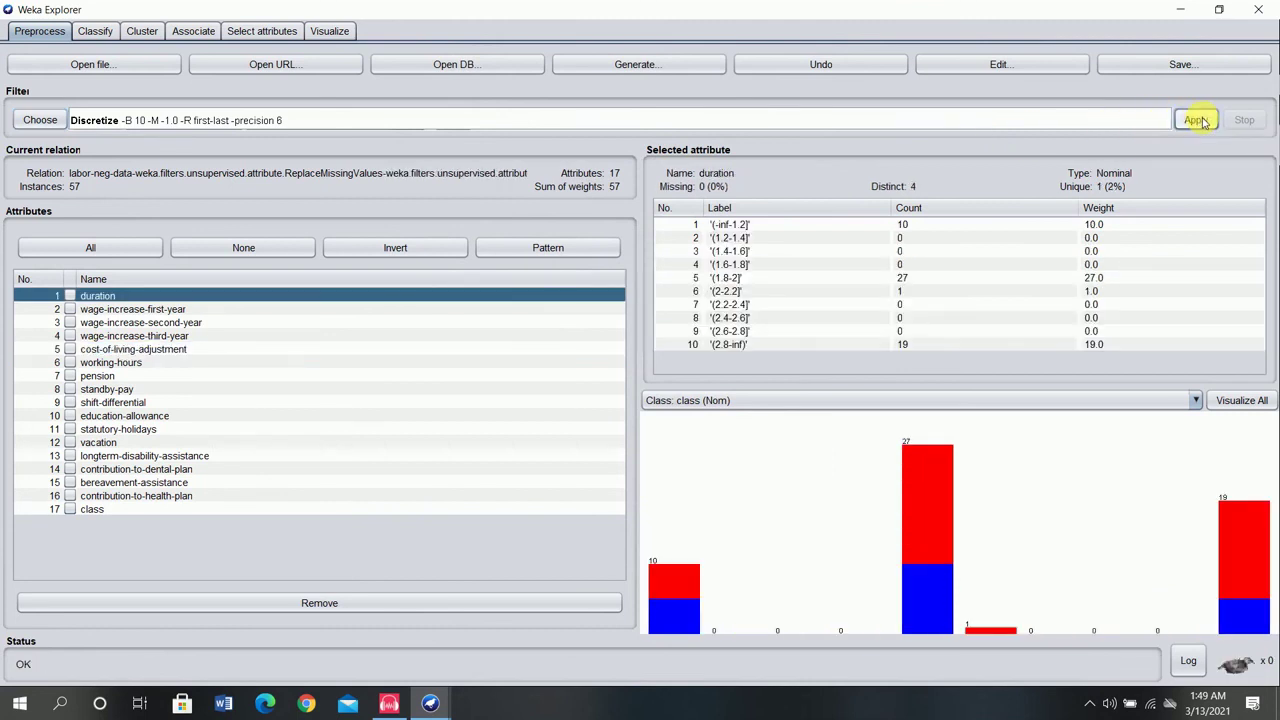